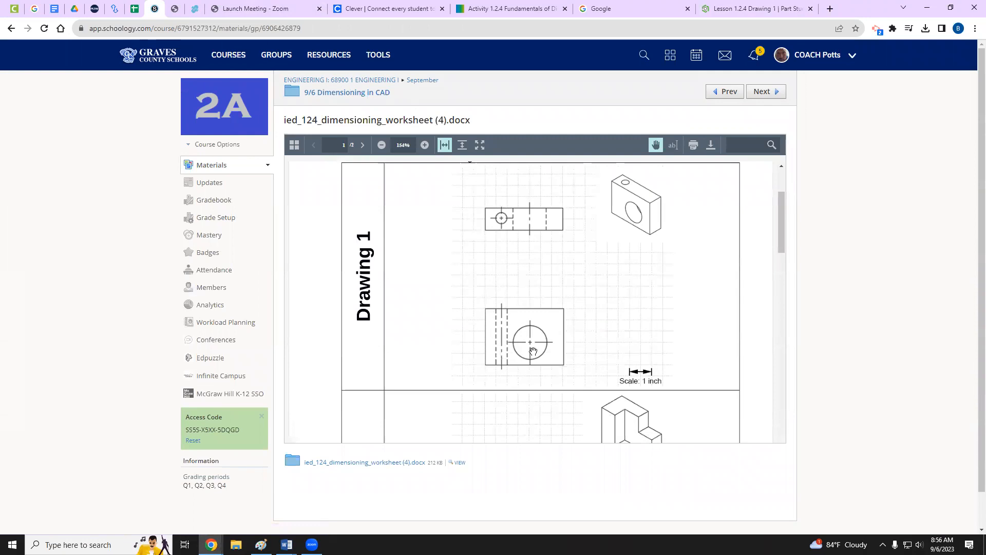
Look through the drawings on the dimensioning worksheet and return to Drawing 1
scroll(593, 316, down, 10)
scroll(590, 323, down, 1)
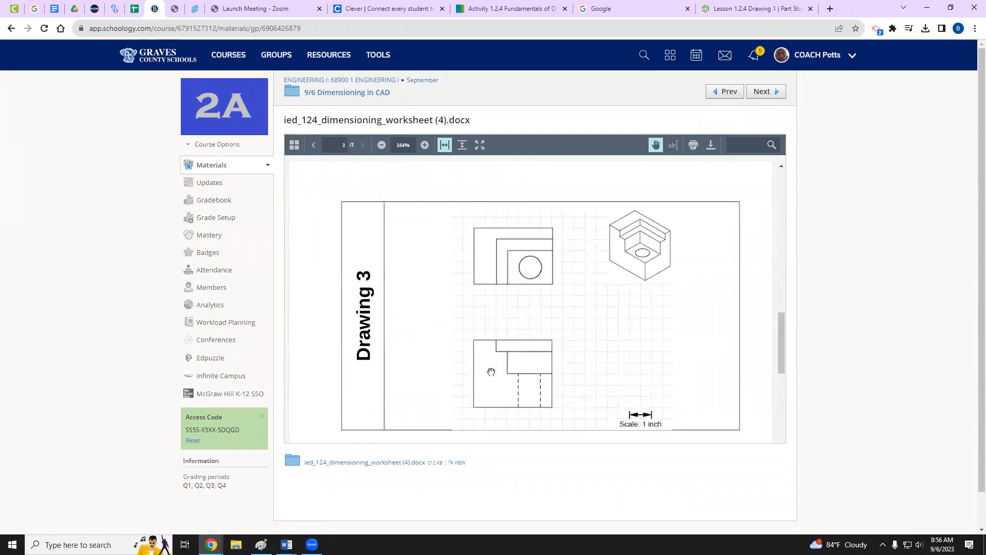
scroll(526, 358, up, 10)
scroll(565, 339, down, 3)
scroll(591, 309, up, 2)
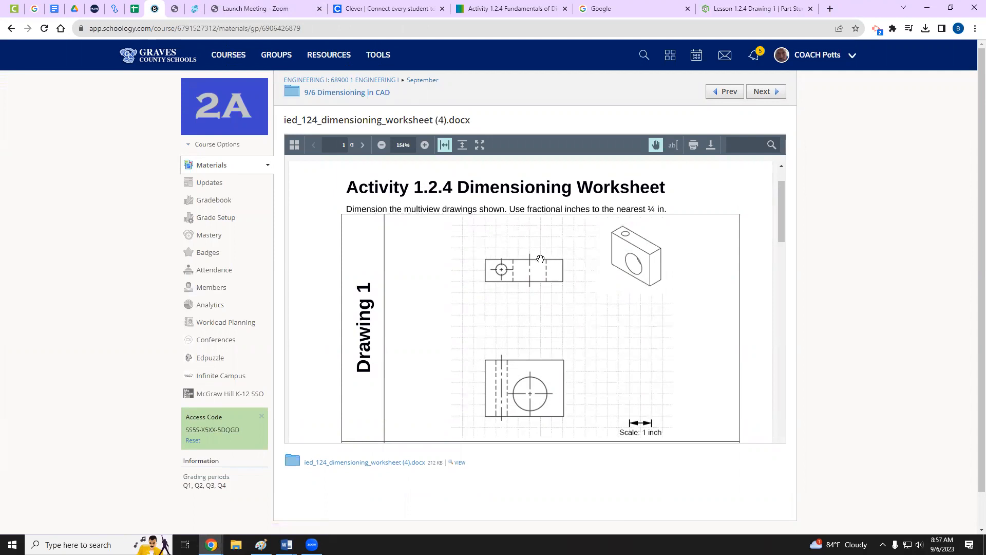
Switch to the Onshape part studio in its own browser window and start a sketch on the Top plane
click(743, 9)
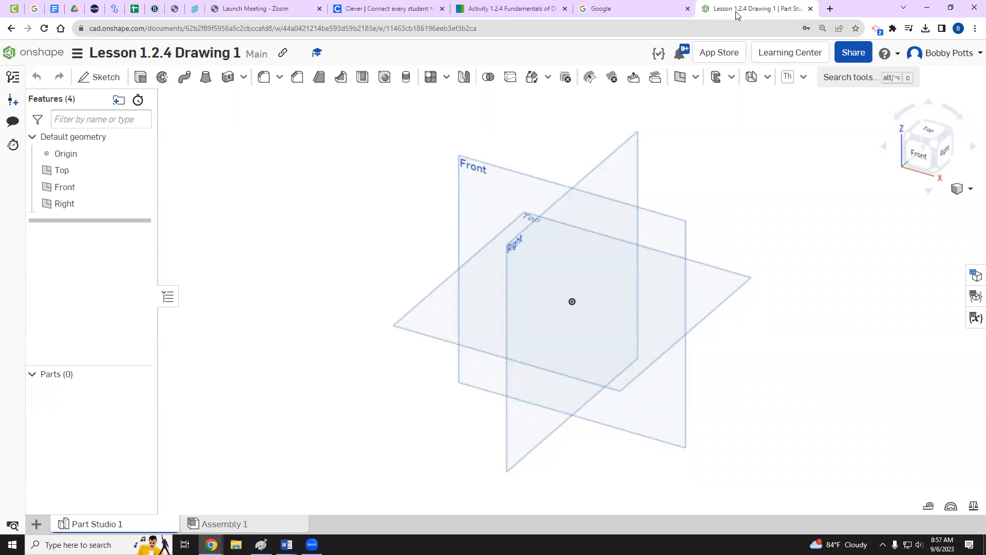
drag(738, 14, 739, 103)
click(923, 93)
click(114, 77)
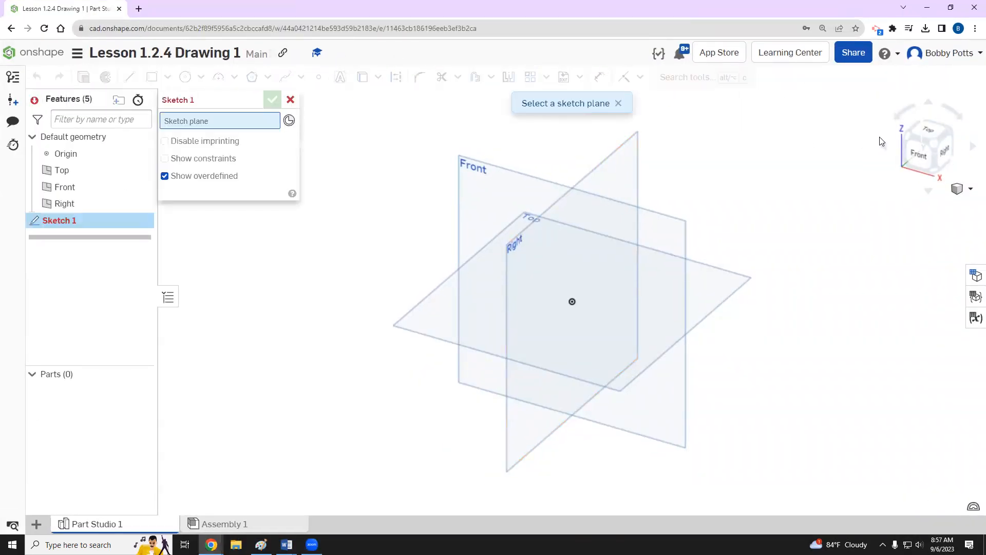
click(931, 135)
click(436, 242)
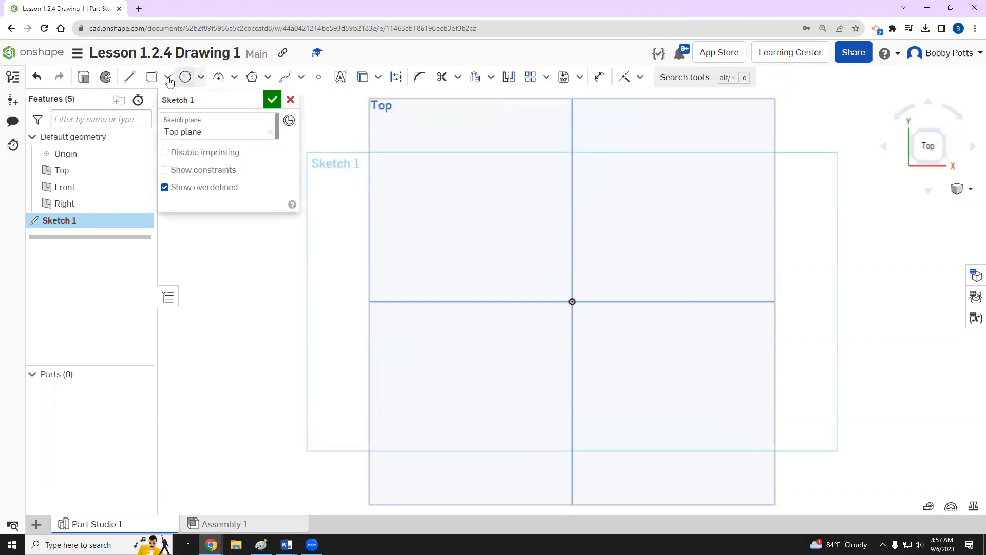
Sketch a 7 in by 2 in corner rectangle from the origin and finish the sketch
click(152, 77)
click(572, 302)
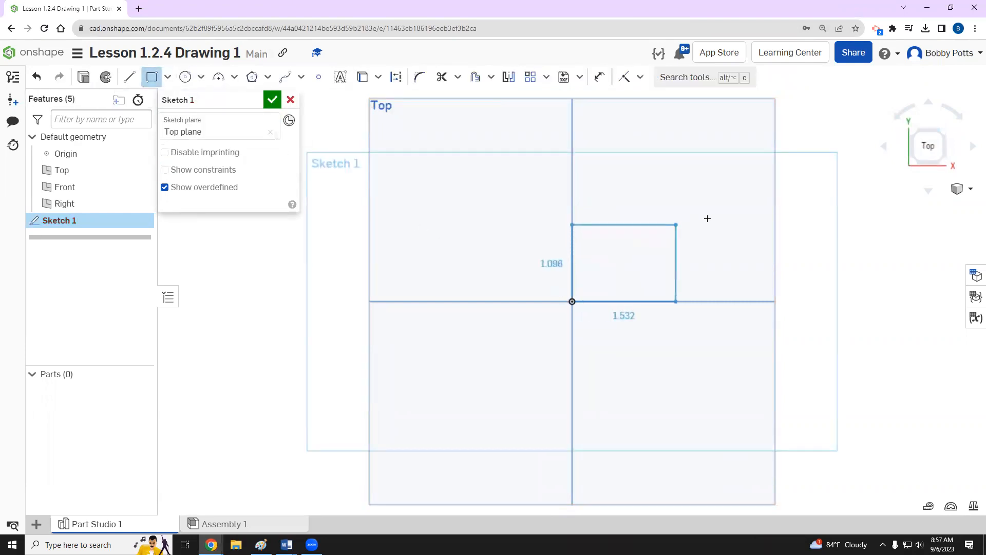
click(759, 208)
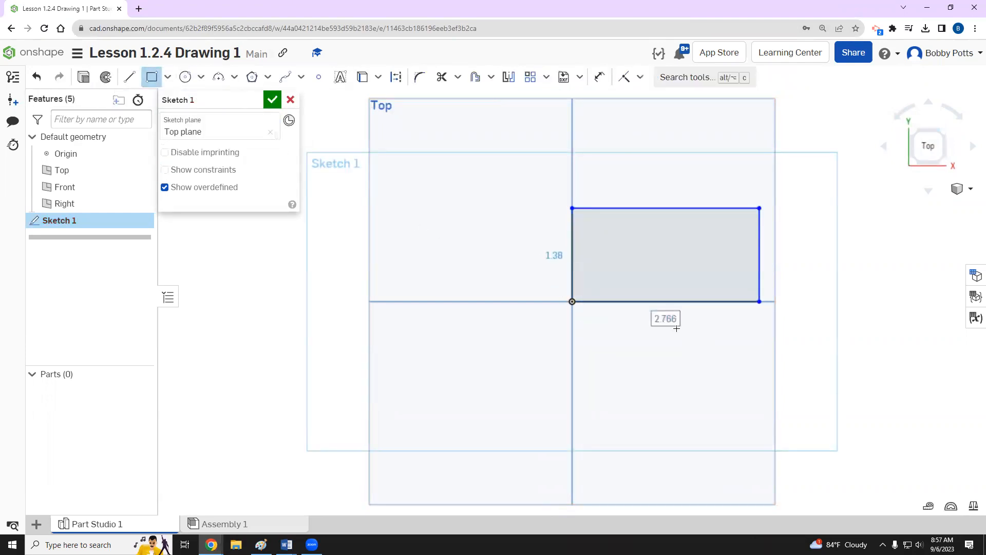
text(7)
key(Tab)
text(2)
key(Return)
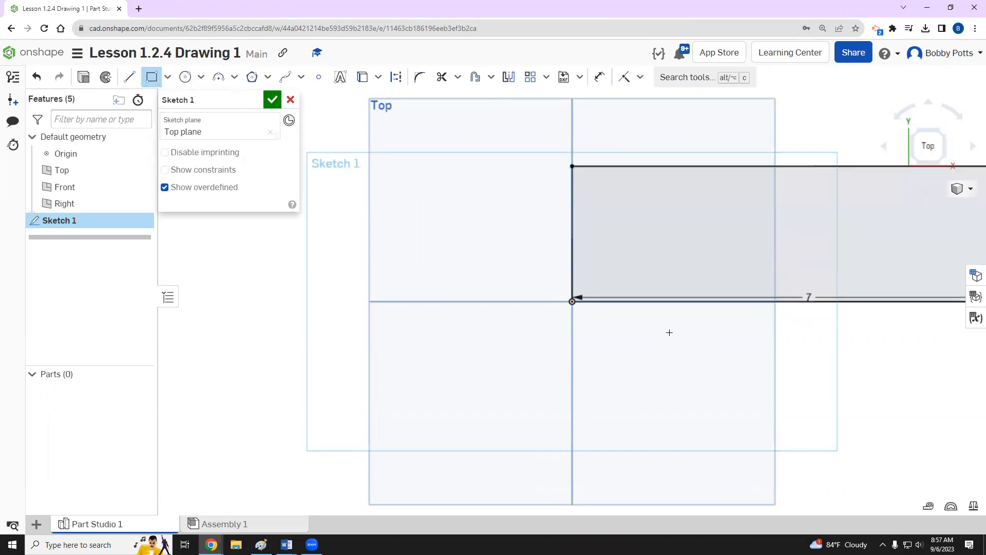
scroll(740, 341, down, 3)
mouse_move(812, 347)
middle_down()
mouse_move(562, 339)
mouse_move(573, 337)
middle_up()
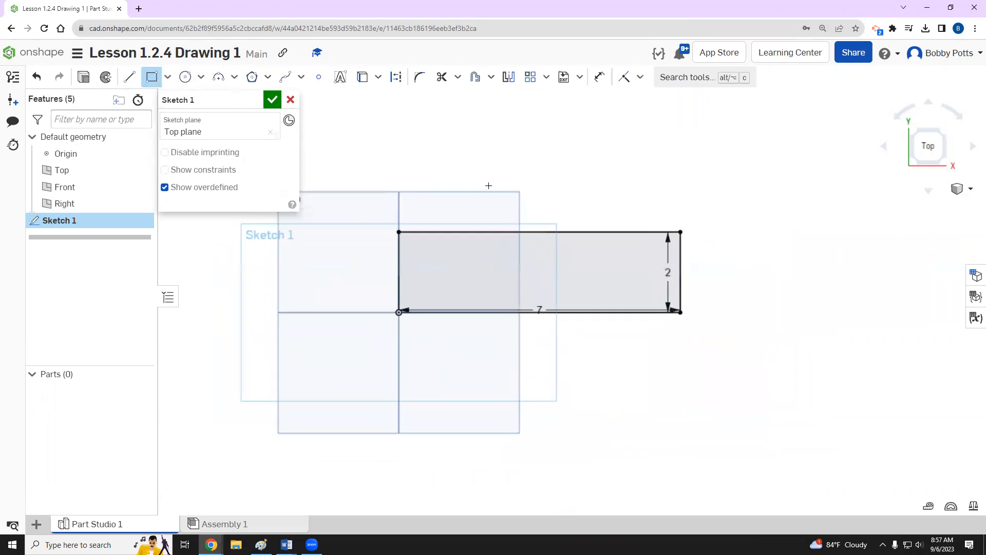
click(272, 100)
Check the block's height in Drawing 1 on the worksheet and extrude the rectangle 5 in as a new solid
click(958, 189)
click(900, 205)
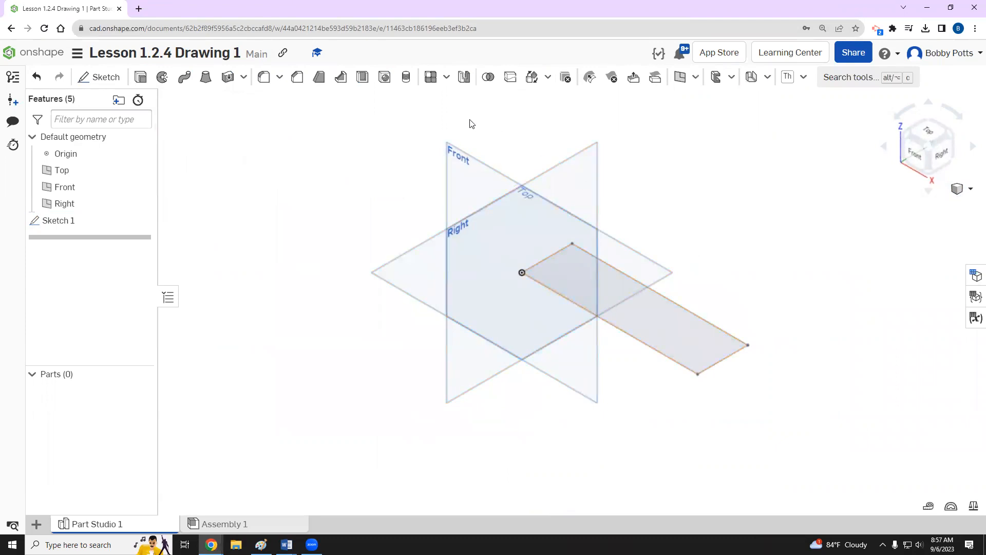
key(alt+Tab)
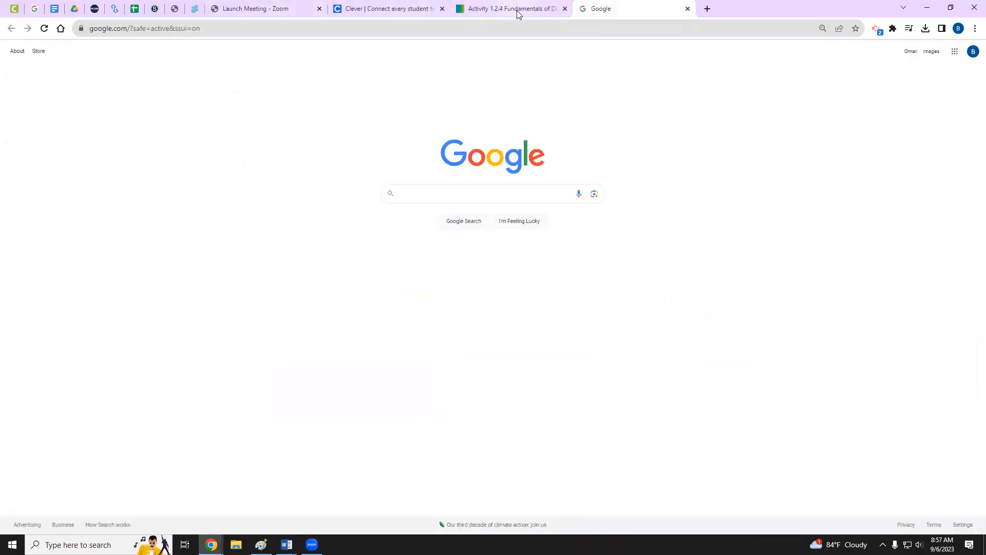
click(155, 8)
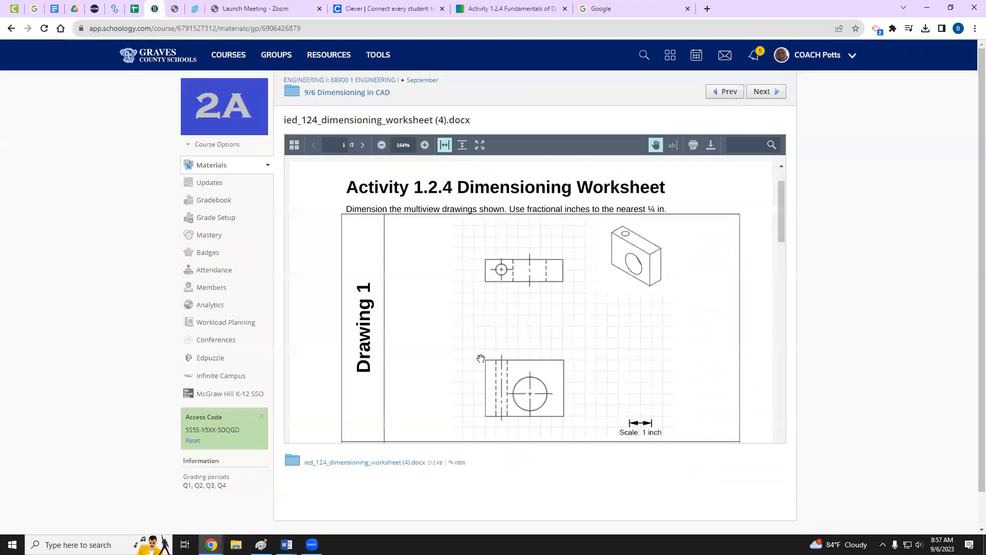
key(alt+Tab)
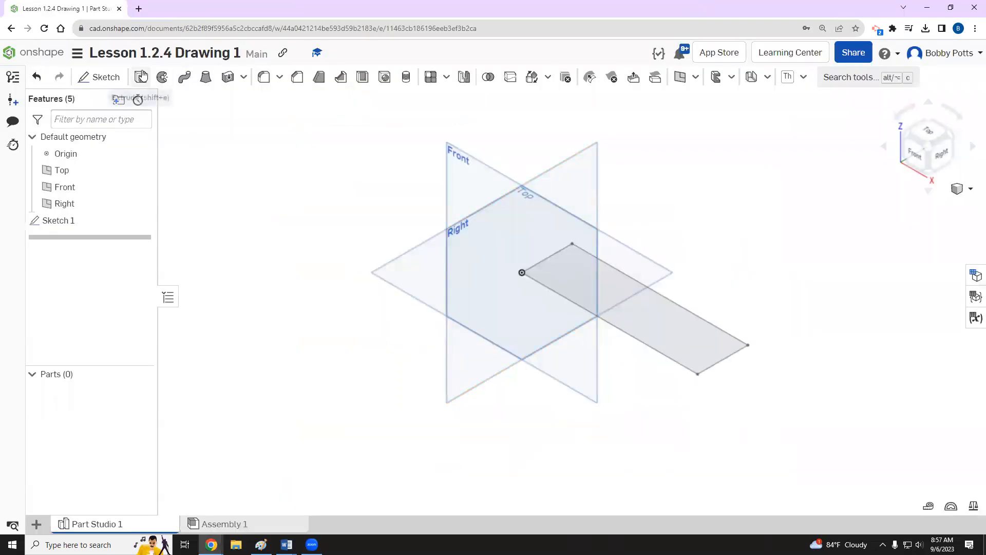
key(shift+e)
click(584, 271)
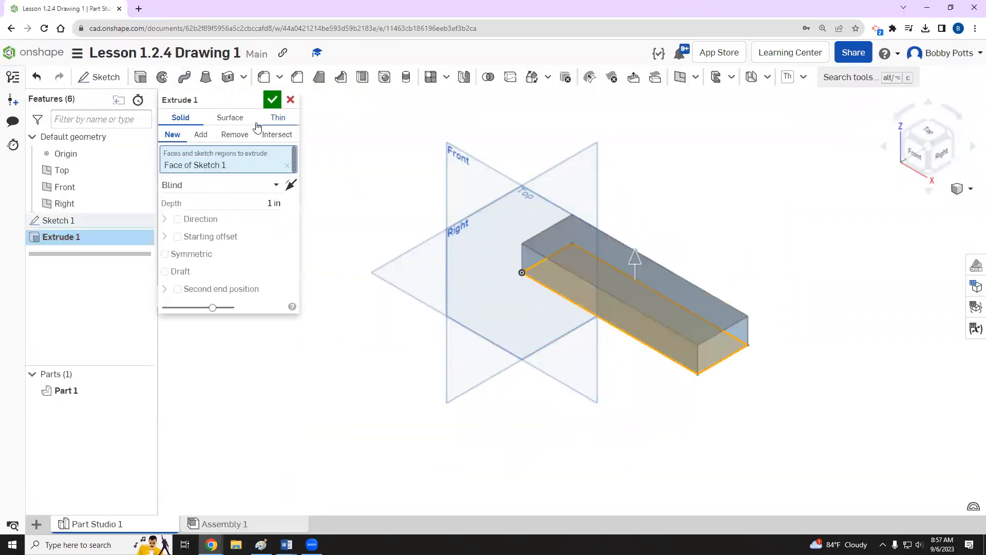
click(263, 202)
text(5)
key(Return)
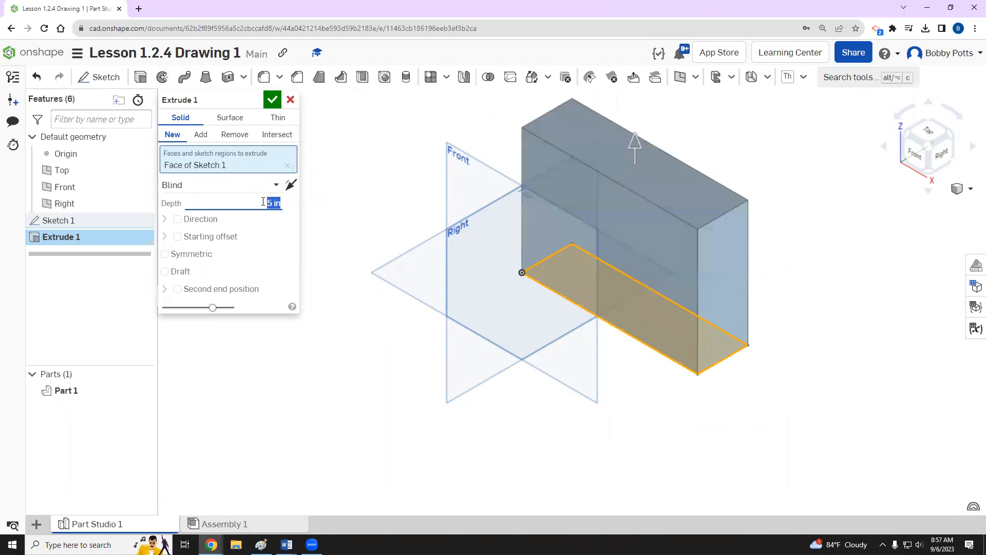
key(Return)
Consult Drawing 1 for the small hole and sketch a 1 in diameter circle near the left end of the block's top face
key(alt+Tab)
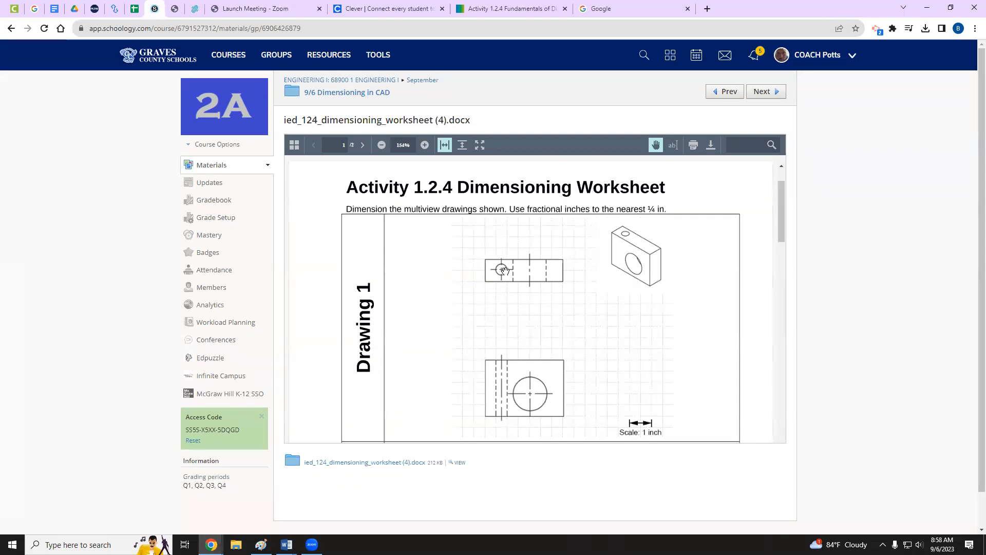
key(alt+Tab)
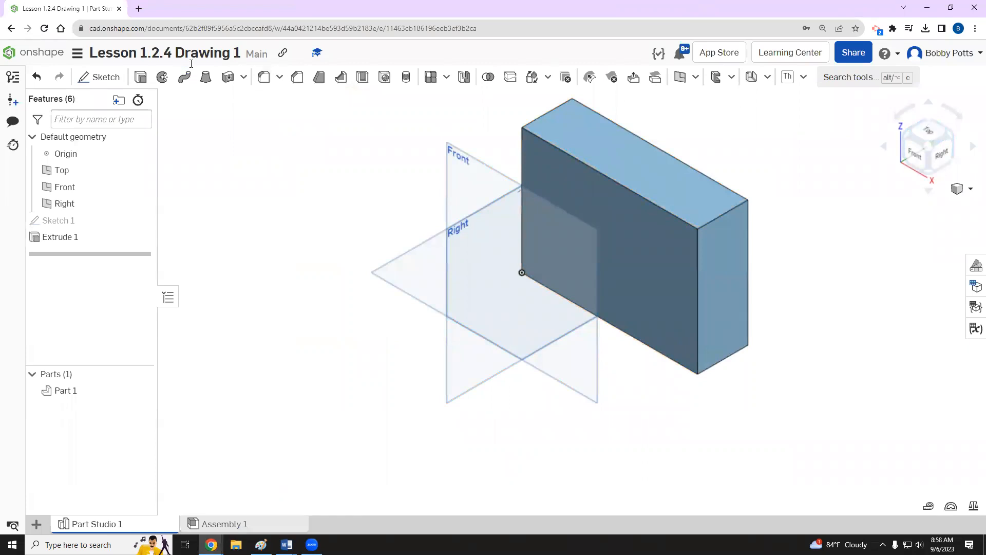
click(99, 77)
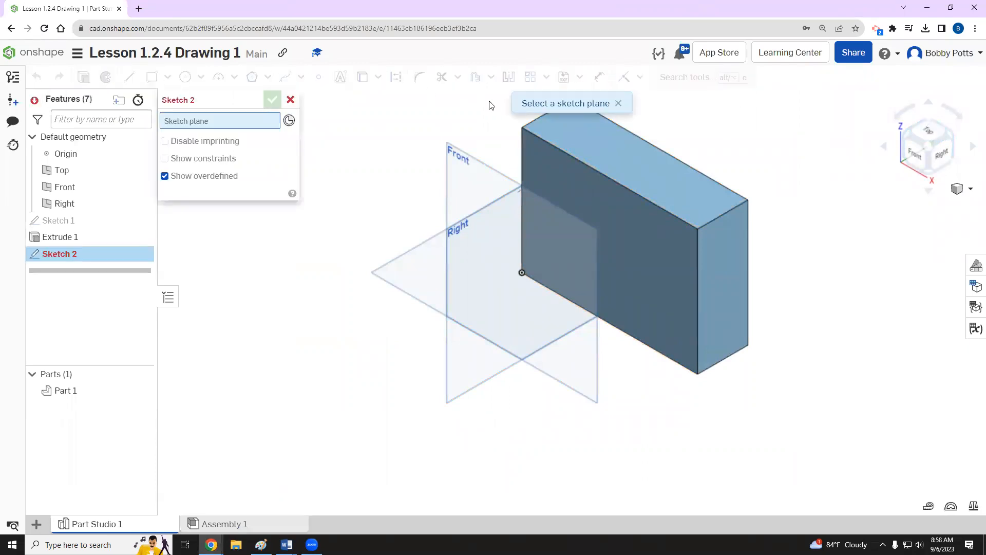
click(573, 133)
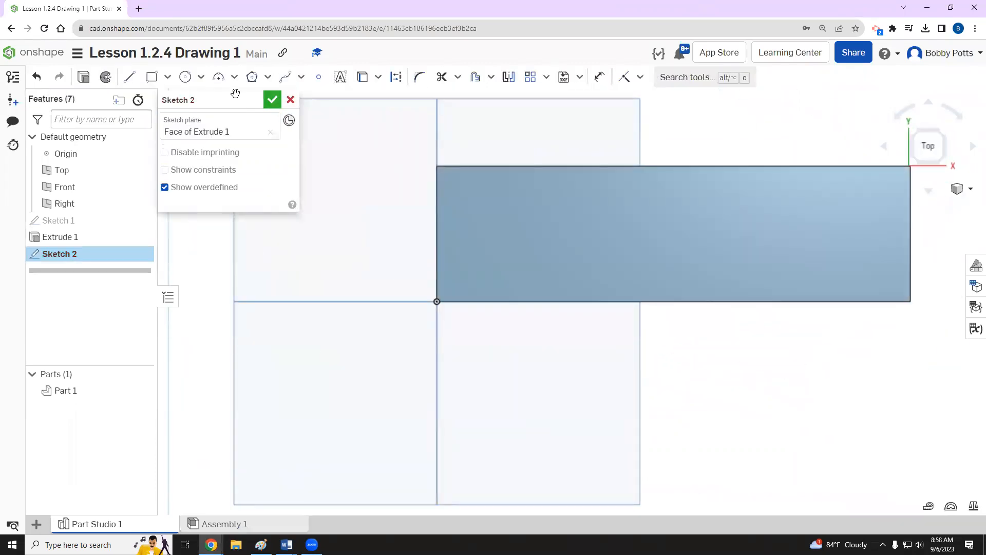
click(185, 76)
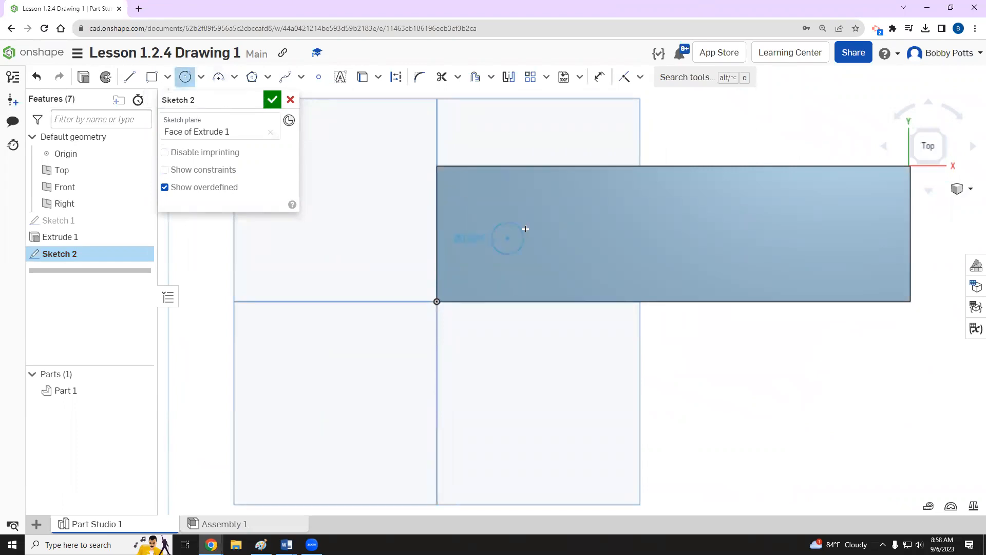
click(540, 222)
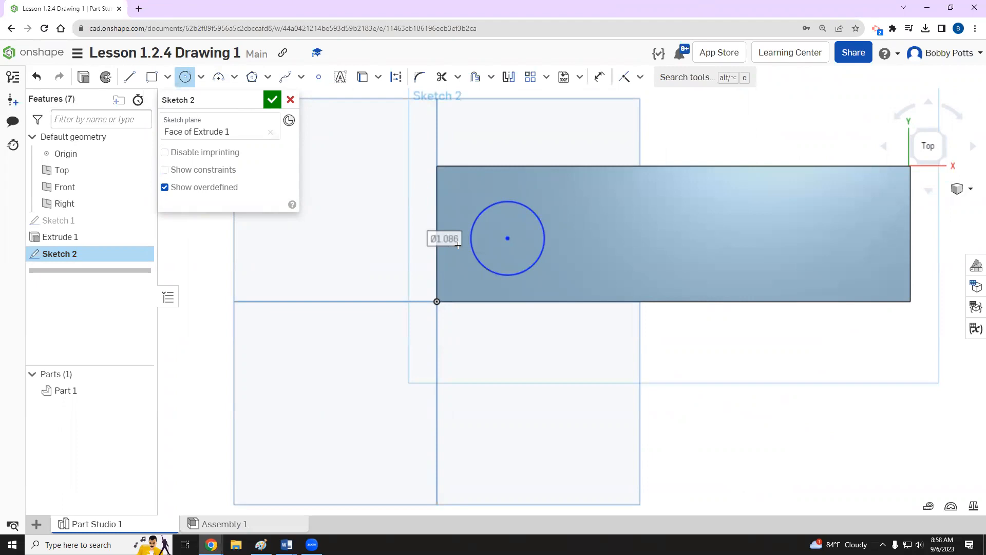
double_click(445, 239)
text(1)
key(Return)
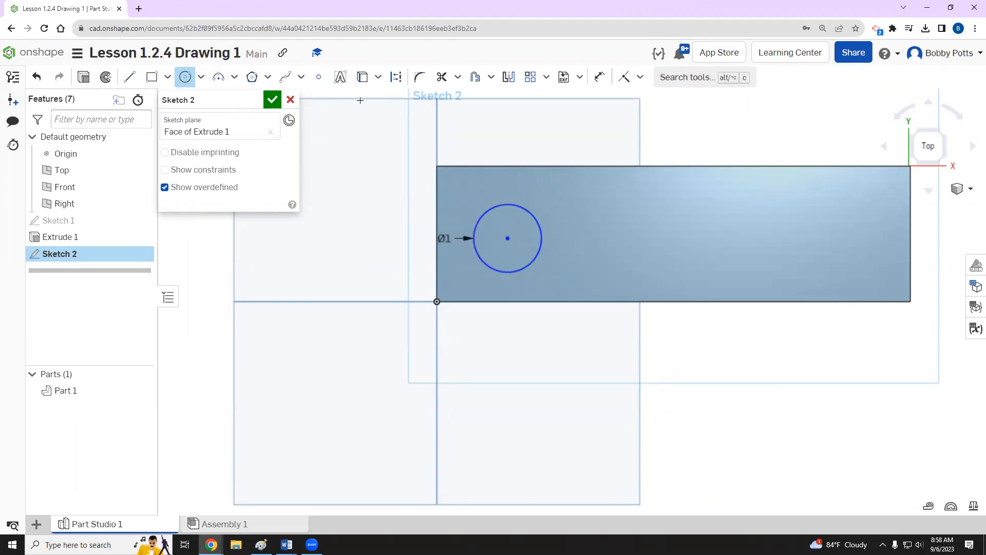
Dimension the circle's center 1 in from the upper long edge of the face
click(599, 79)
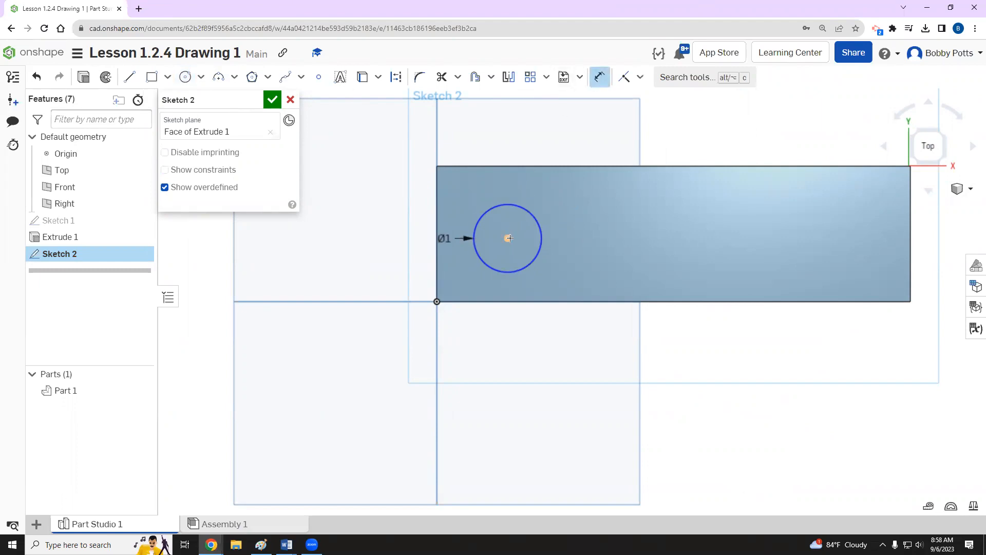
click(505, 167)
click(508, 238)
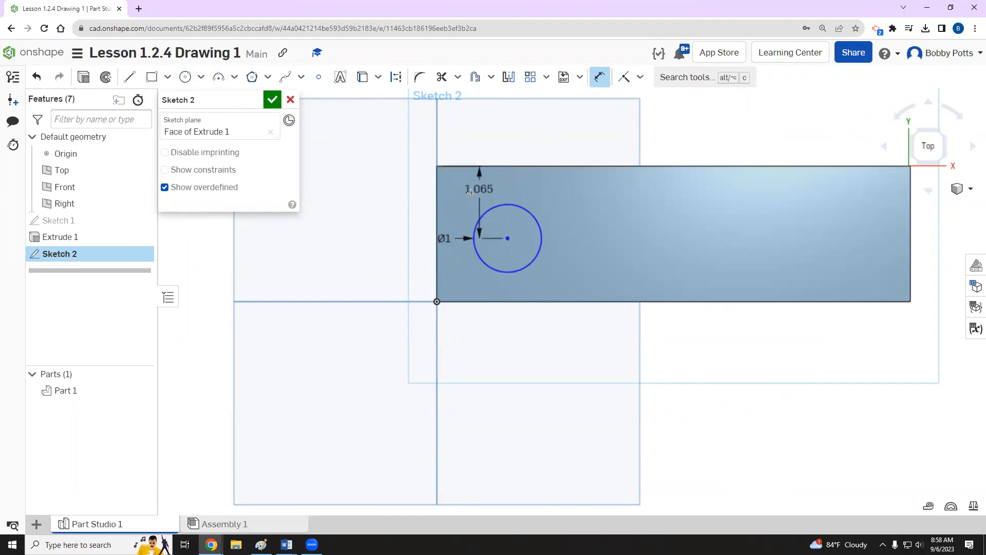
click(365, 198)
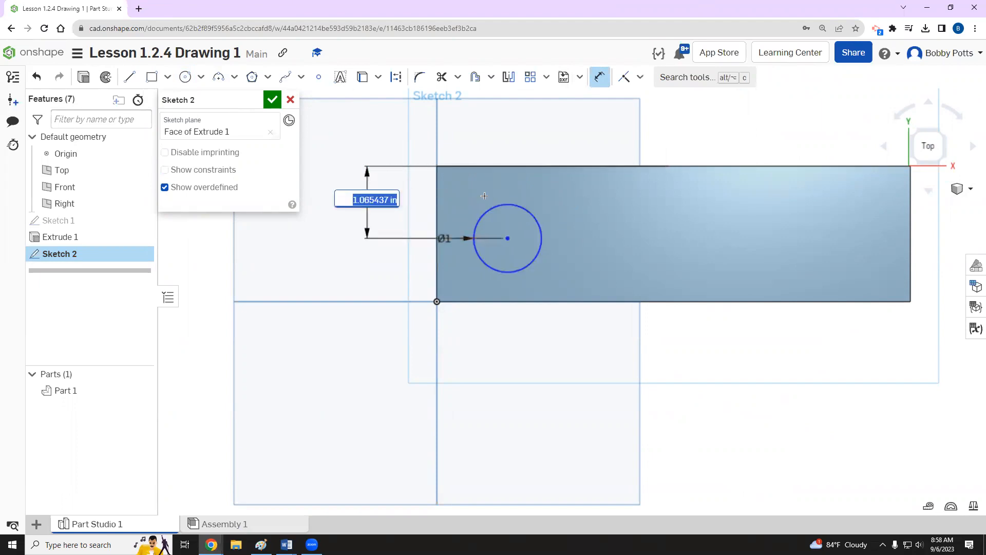
text(1)
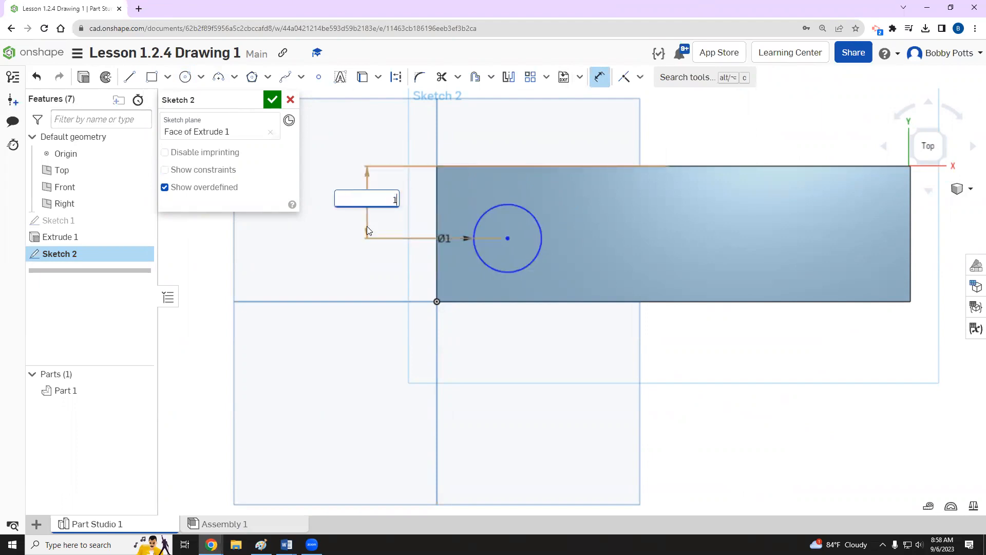
key(Return)
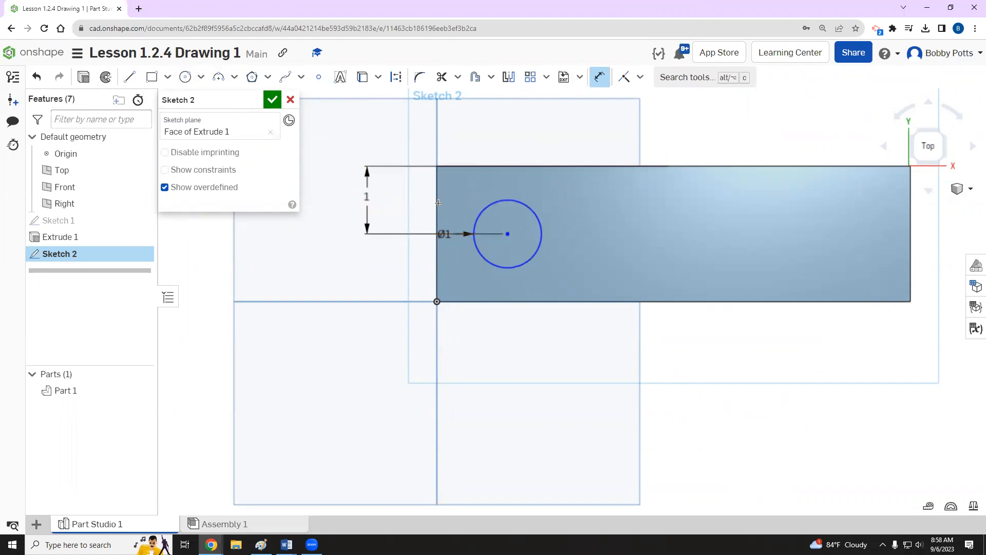
Dimension the circle's center 1.5 in from the left edge of the block and finish the sketch
click(497, 234)
click(437, 208)
click(478, 126)
text(1.5)
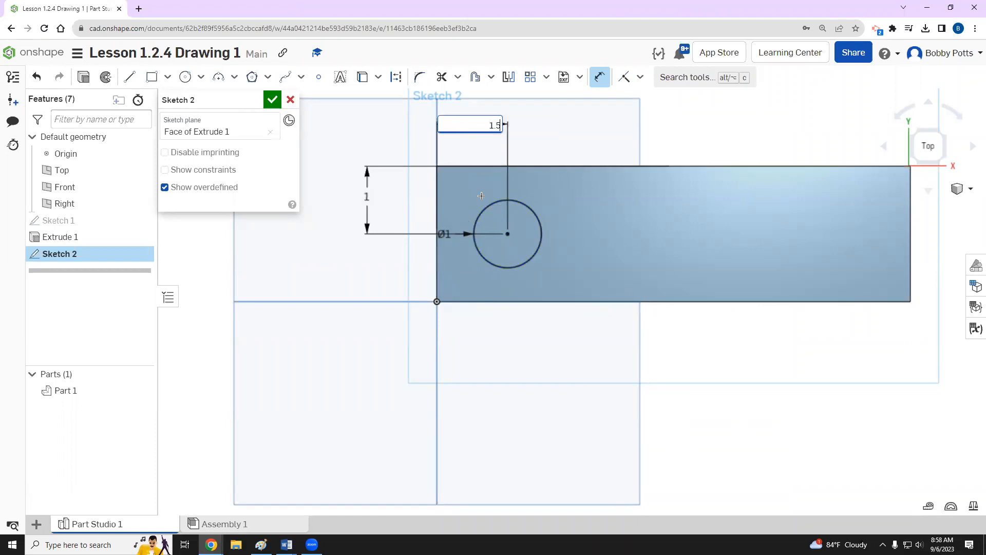
key(Return)
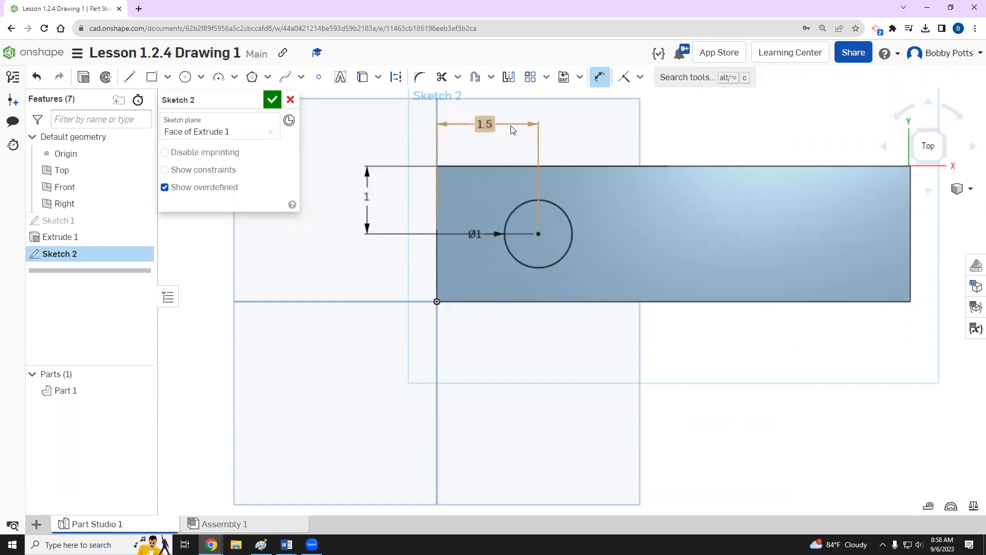
click(273, 101)
Cut the circle through the block with a Remove extrude at a blind depth of 5 in
click(140, 77)
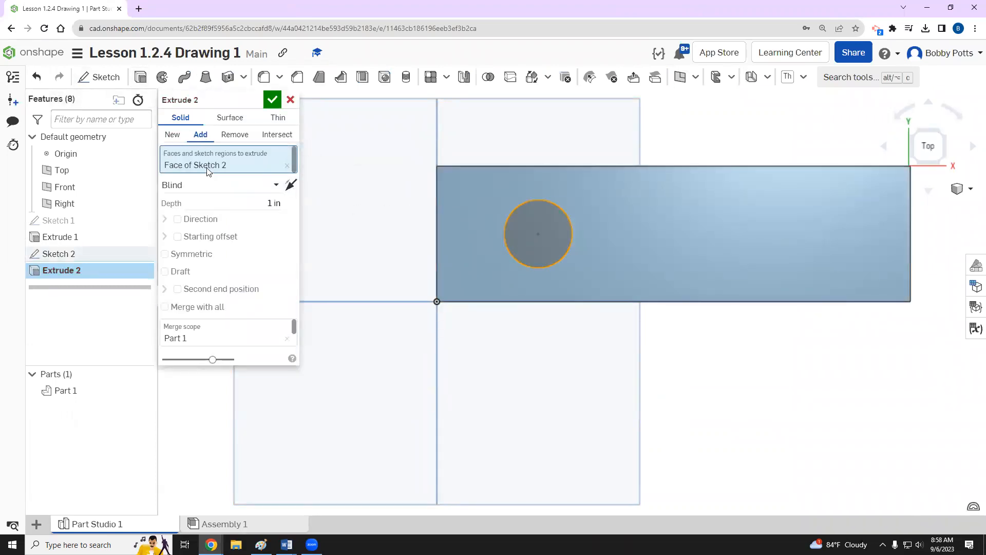
click(234, 136)
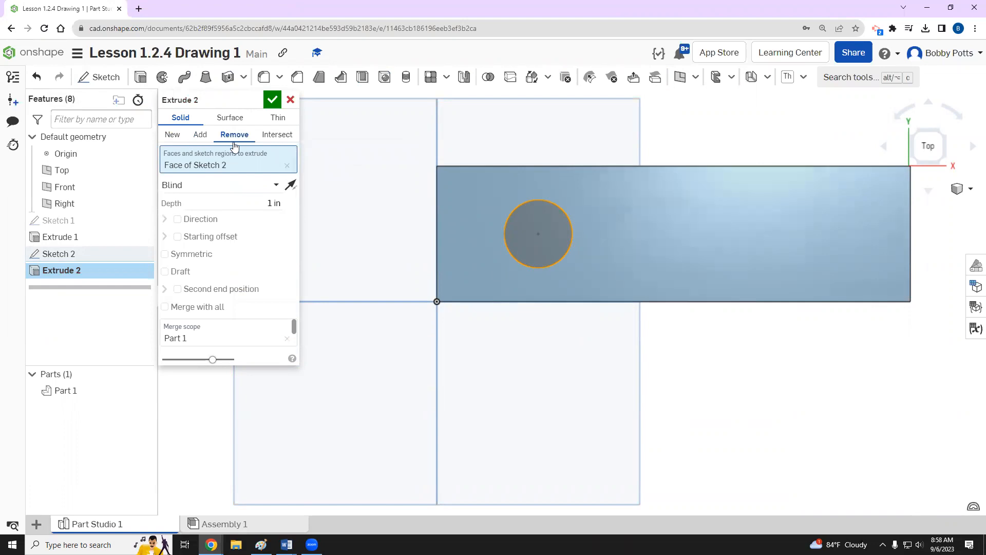
click(258, 203)
text(5)
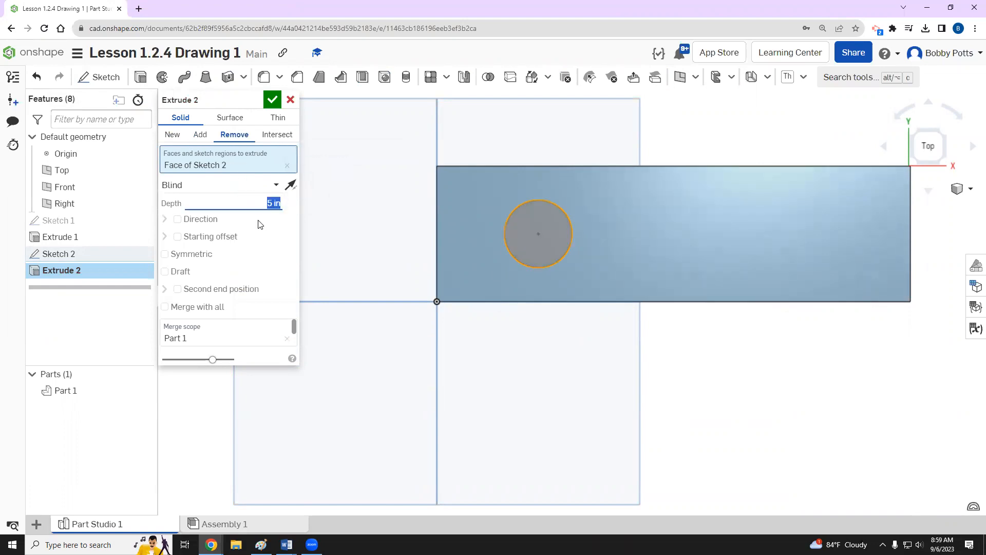
click(273, 98)
mouse_move(451, 244)
right_down()
mouse_move(451, 212)
mouse_move(451, 238)
mouse_move(452, 228)
right_up()
Consult Drawing 1 for the large hole and sketch a 3 in diameter circle on the block's front face
key(alt+Tab)
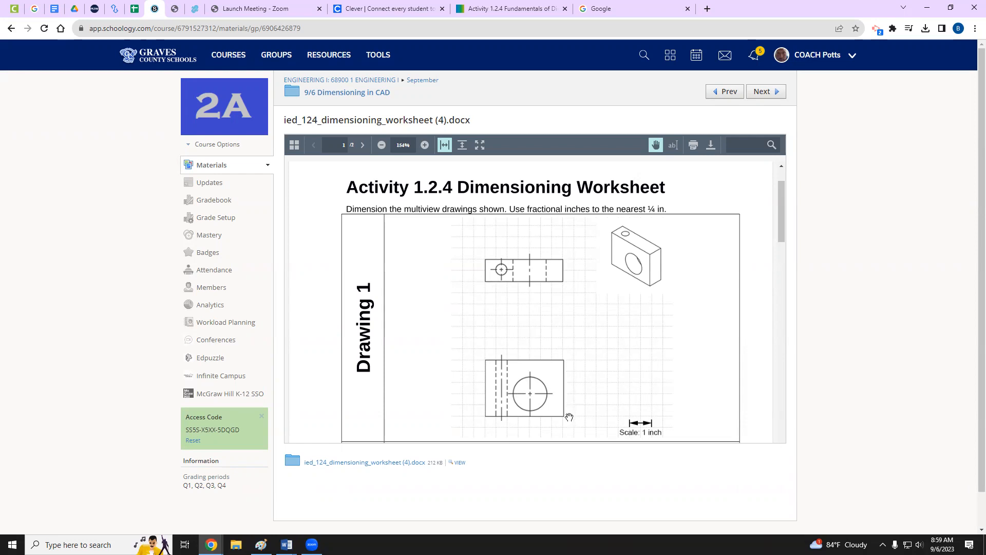
key(alt+Tab)
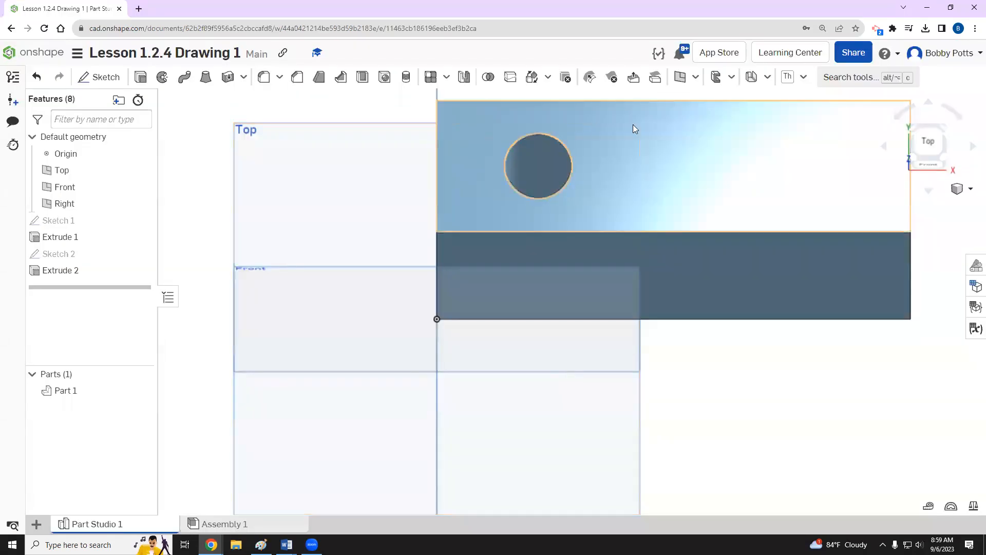
click(922, 163)
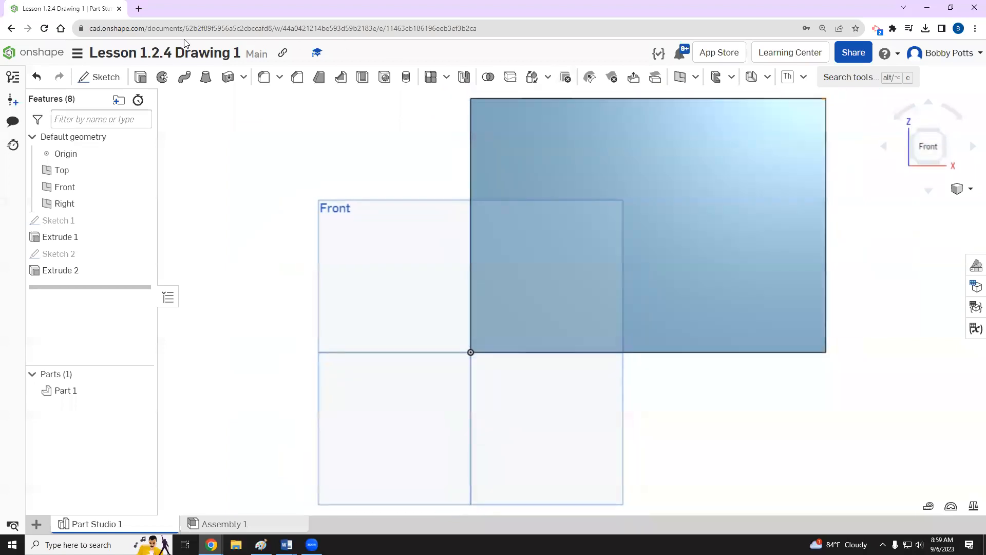
click(102, 81)
click(554, 192)
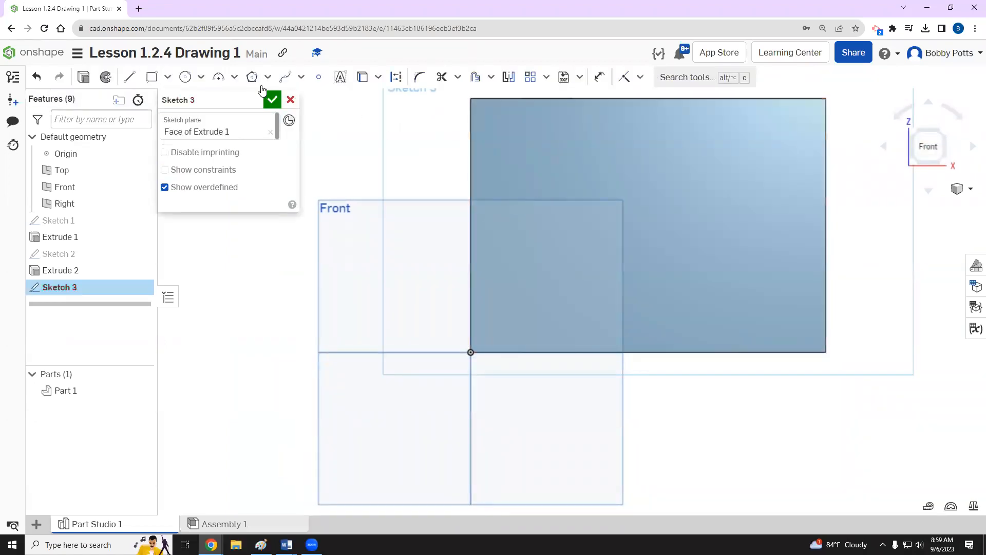
click(186, 78)
click(690, 197)
text(3)
key(Return)
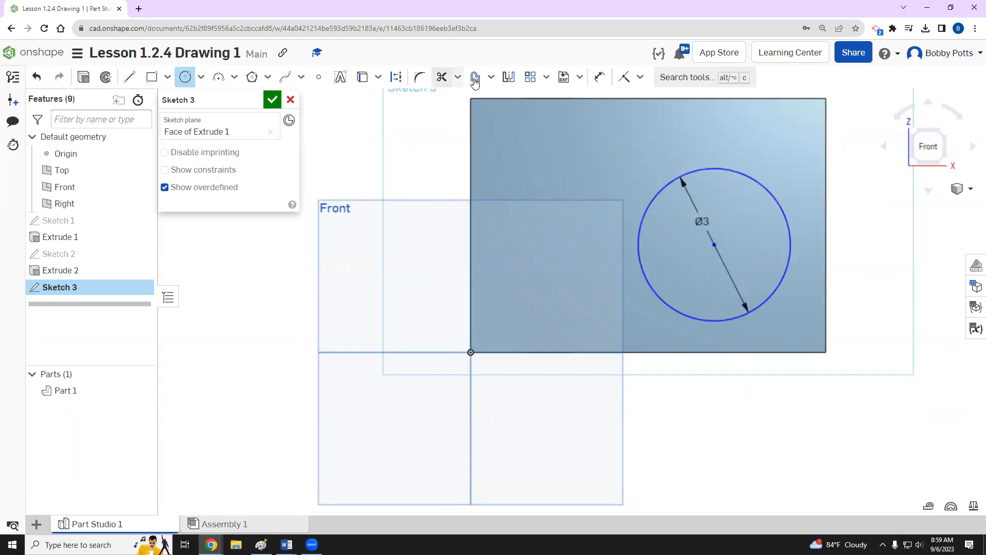
click(599, 77)
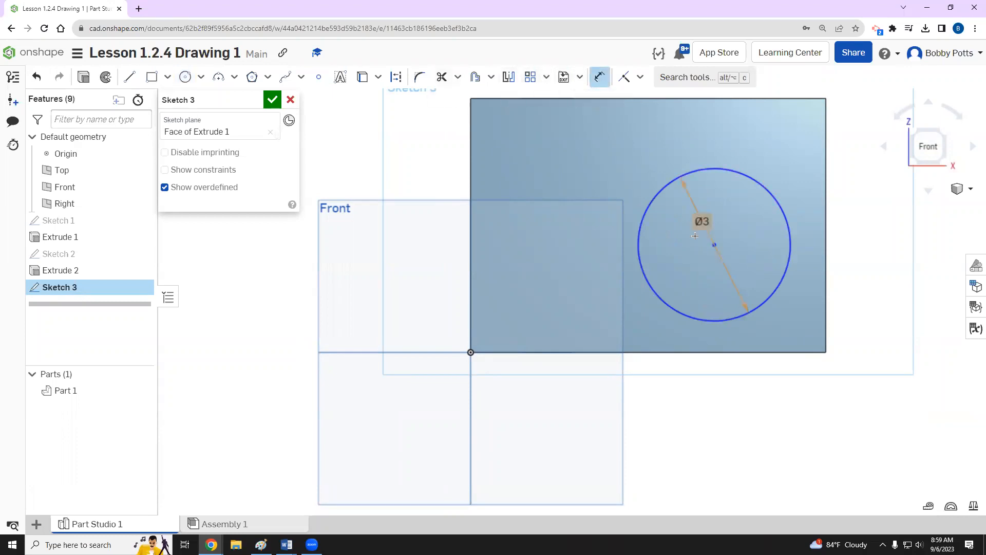
click(718, 353)
click(724, 408)
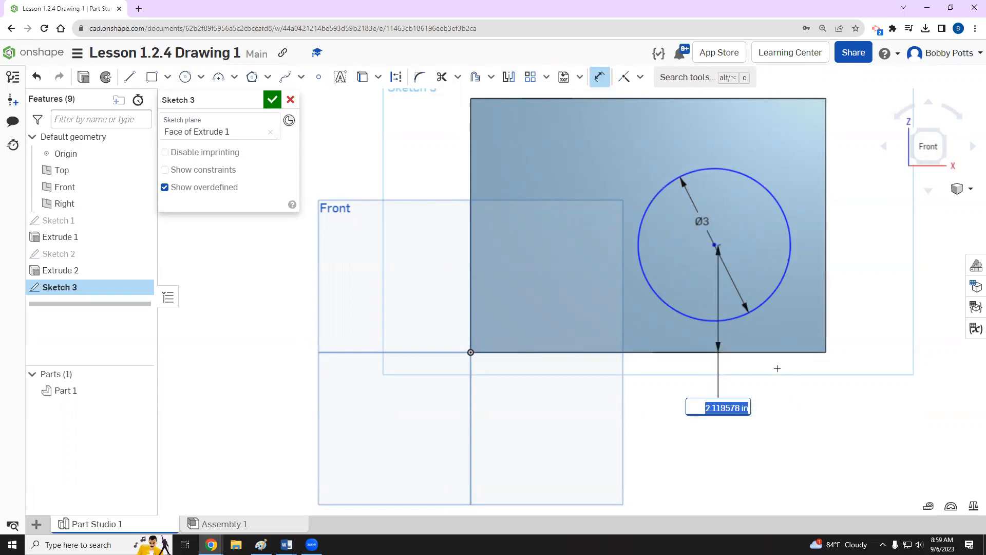
key(Return)
key(Escape)
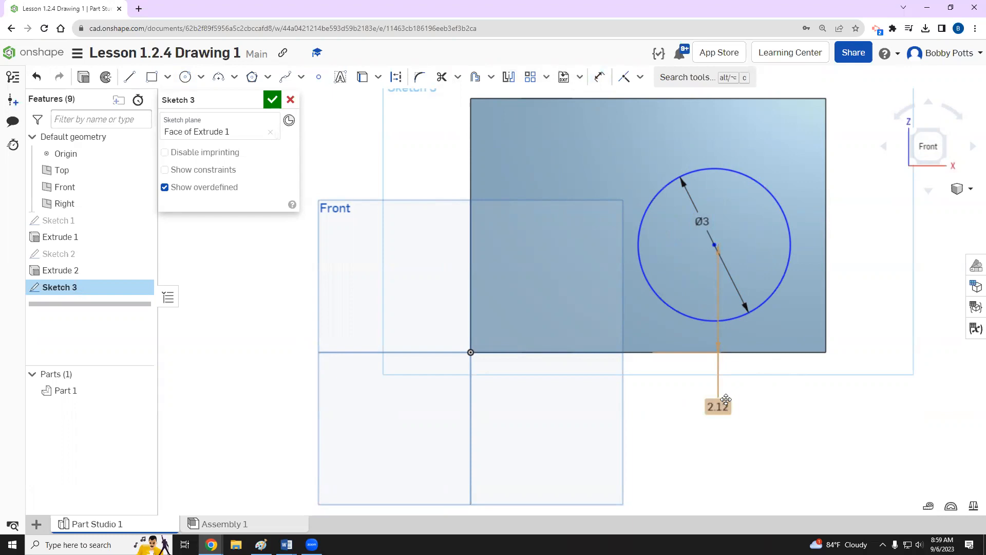
key(Delete)
Dimension the circle's center 2 in above the bottom edge of the front face
click(600, 78)
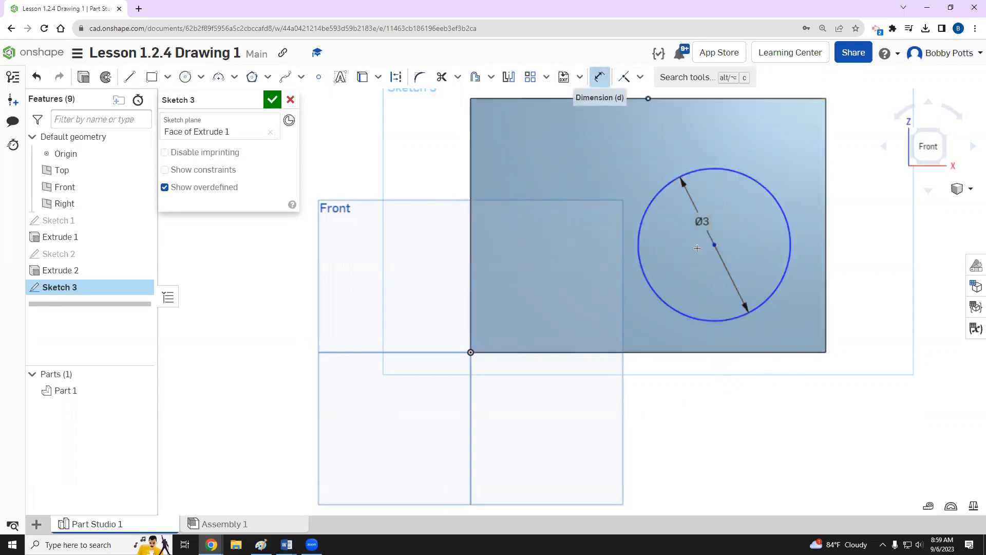
click(715, 245)
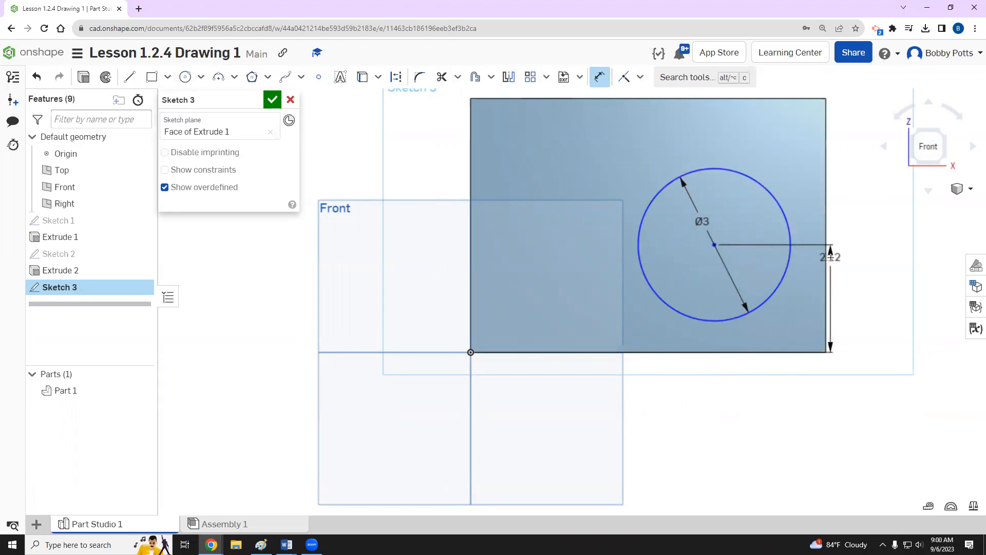
click(871, 324)
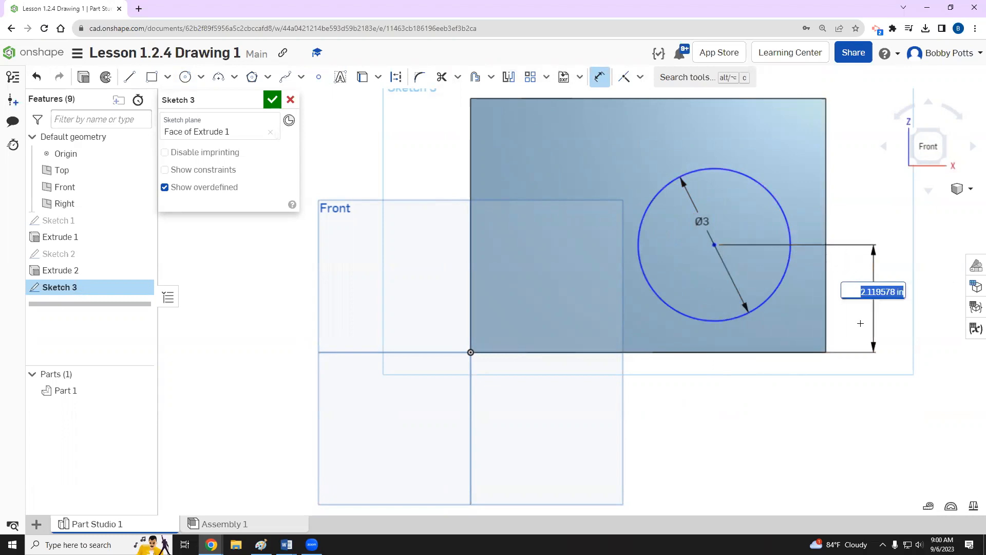
text(2)
key(Return)
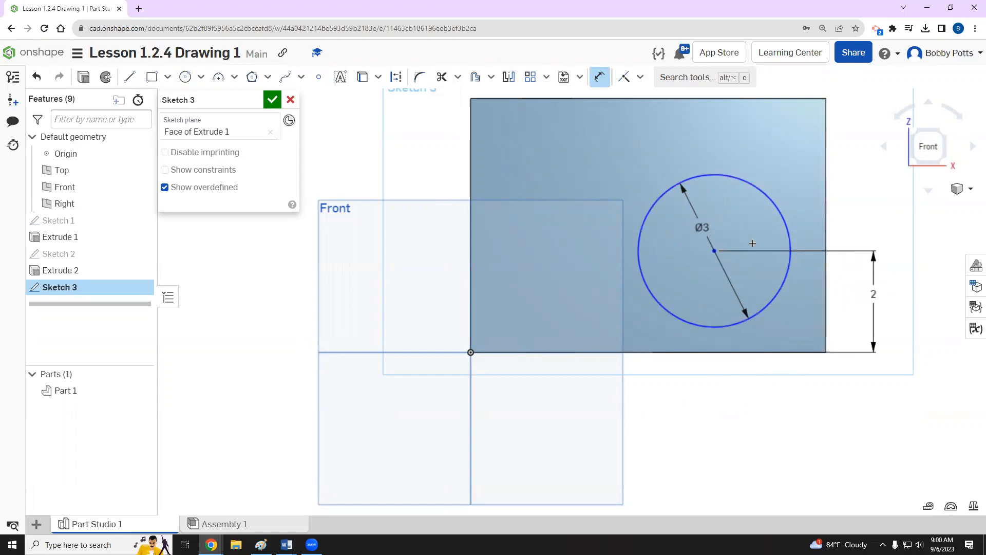
Dimension the circle's center 3 in from the right edge of the block and finish the sketch
click(825, 225)
double_click(778, 397)
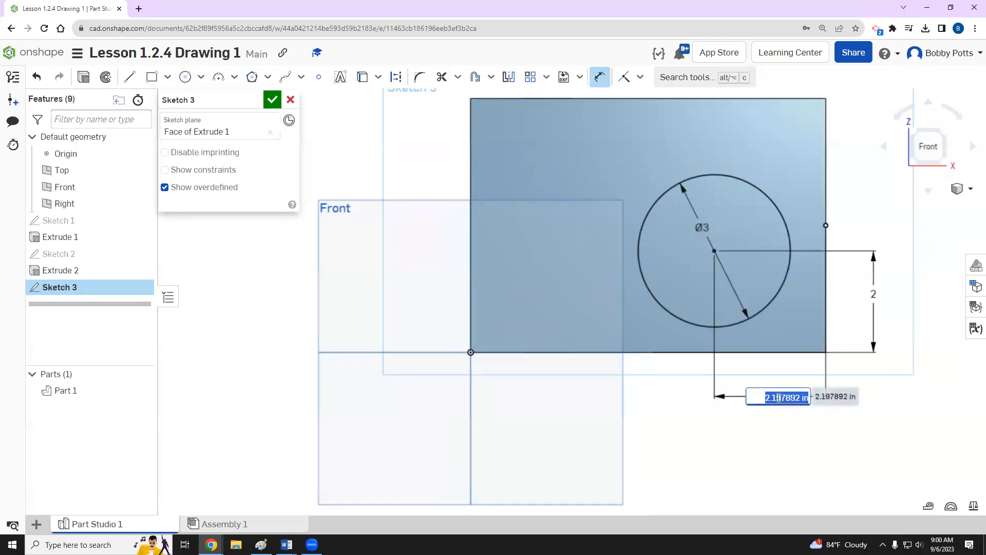
text(3)
key(Return)
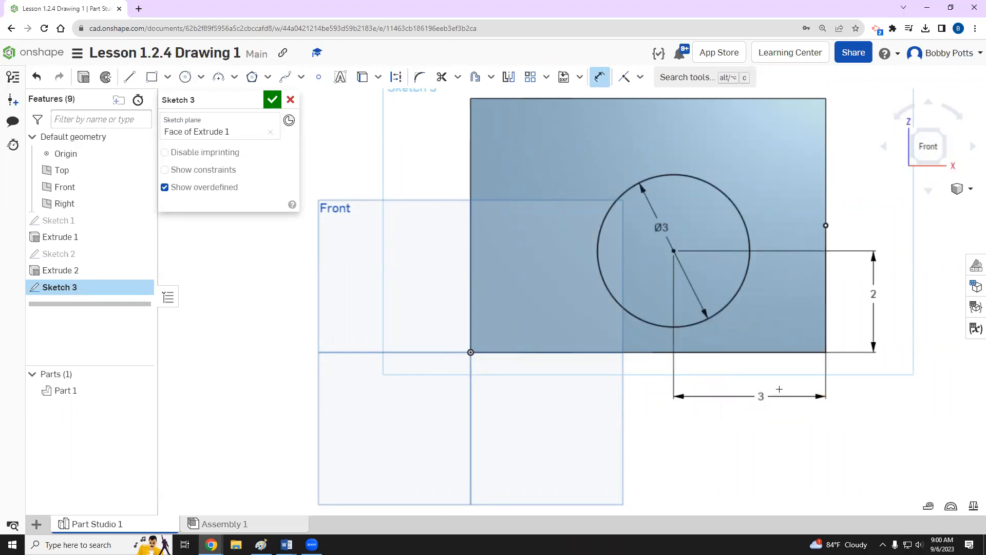
click(272, 99)
Cut the 3 in circle through the block with a Remove extrude at a blind depth of 2 in
click(145, 79)
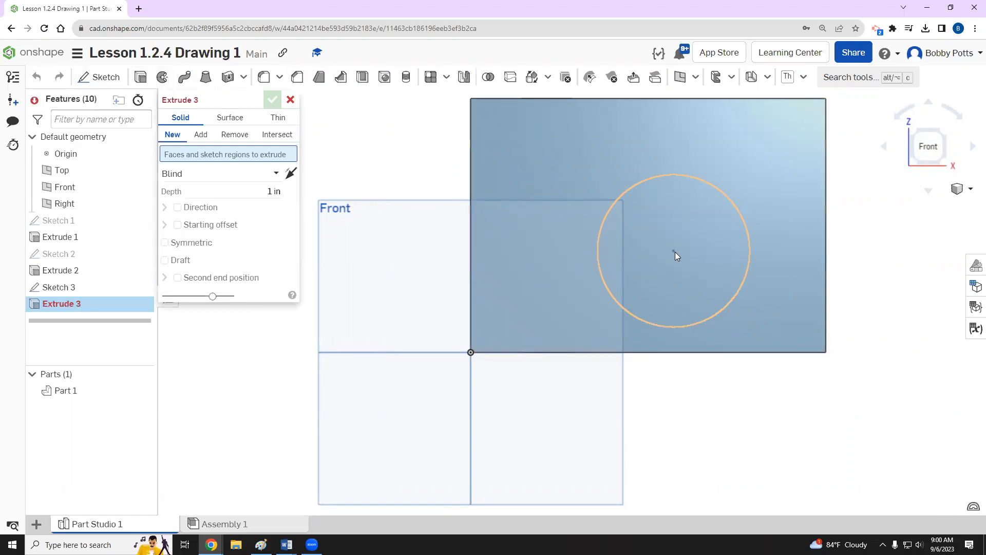
click(687, 267)
click(235, 135)
click(254, 202)
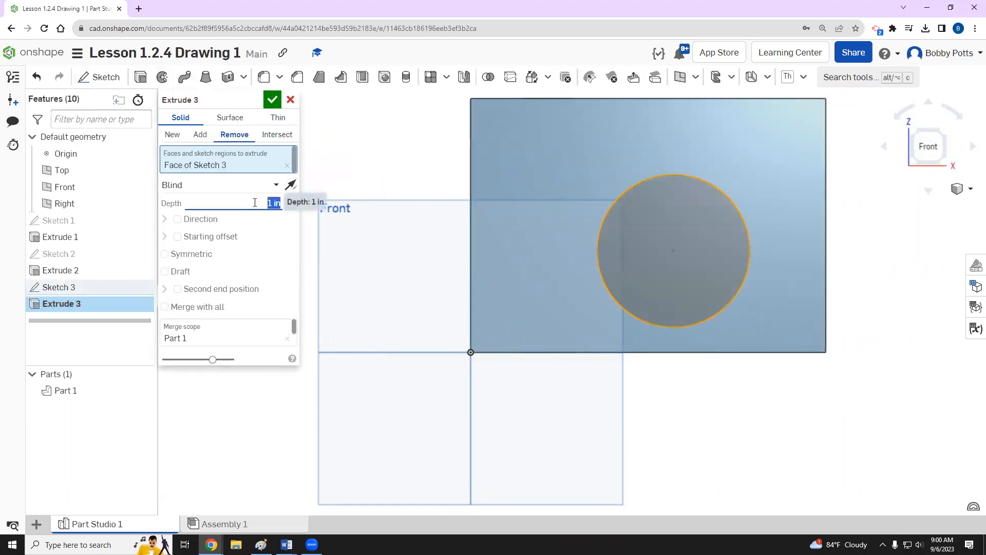
text(2)
key(Return)
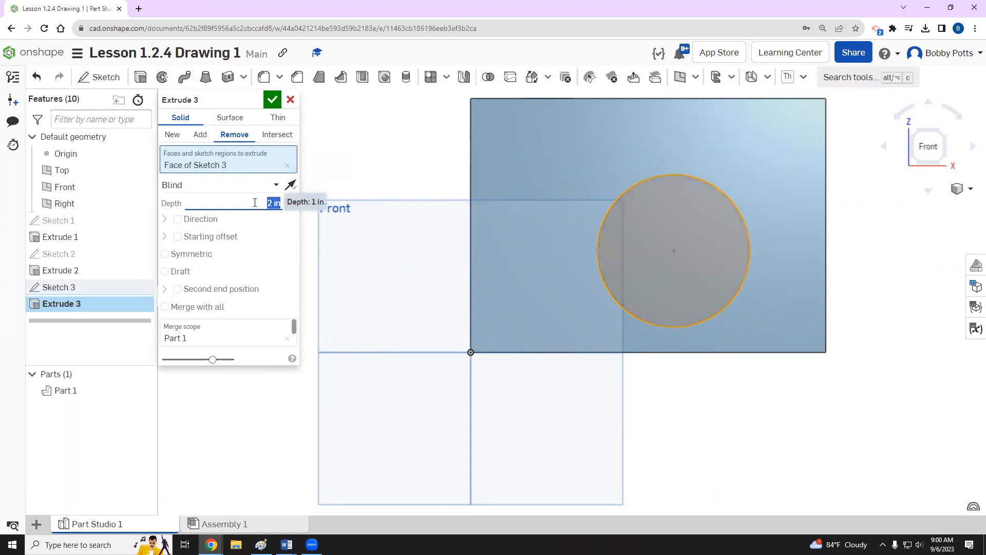
click(276, 100)
Show the part in isometric view and compare it with the pictorial of Drawing 1 on the worksheet
scroll(457, 260, down, 4)
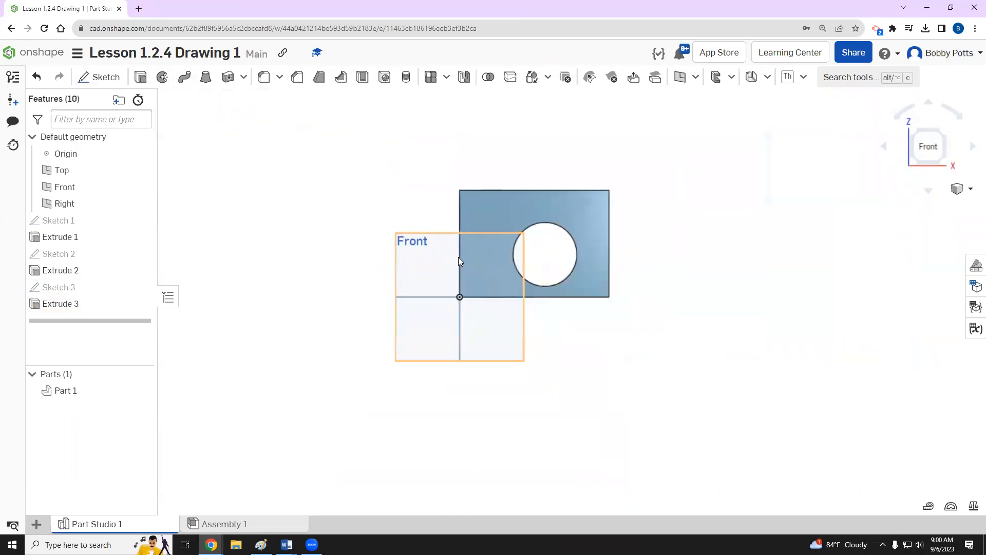
click(972, 187)
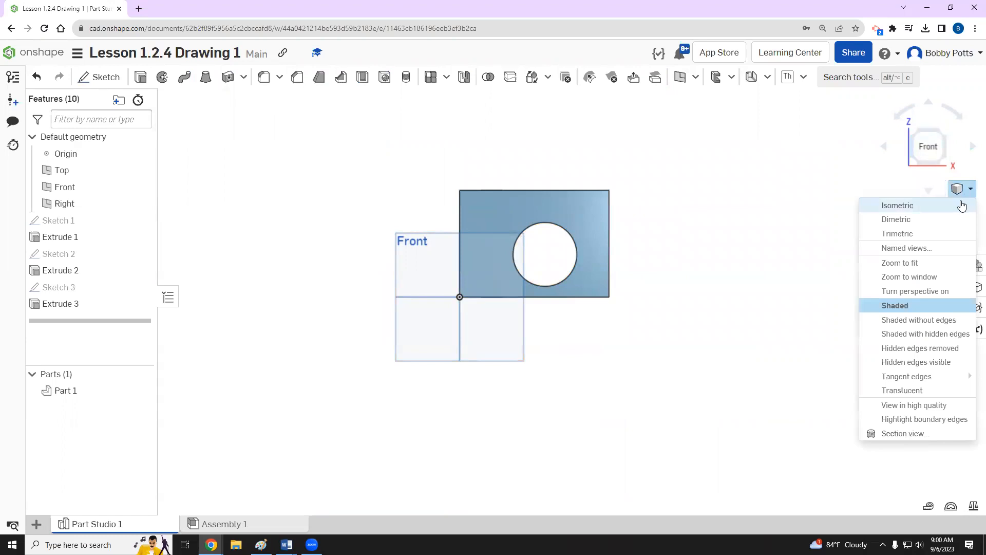
click(904, 203)
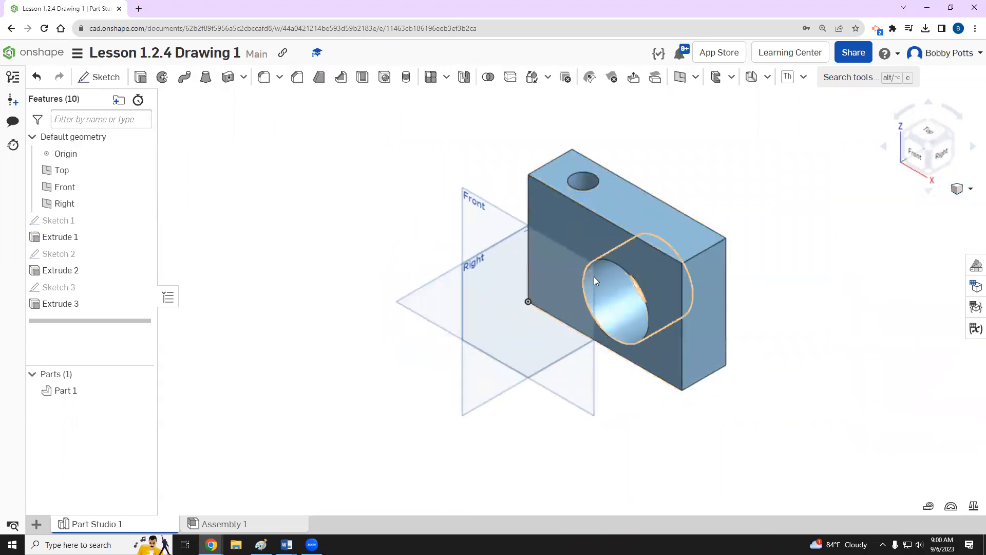
key(alt+Tab)
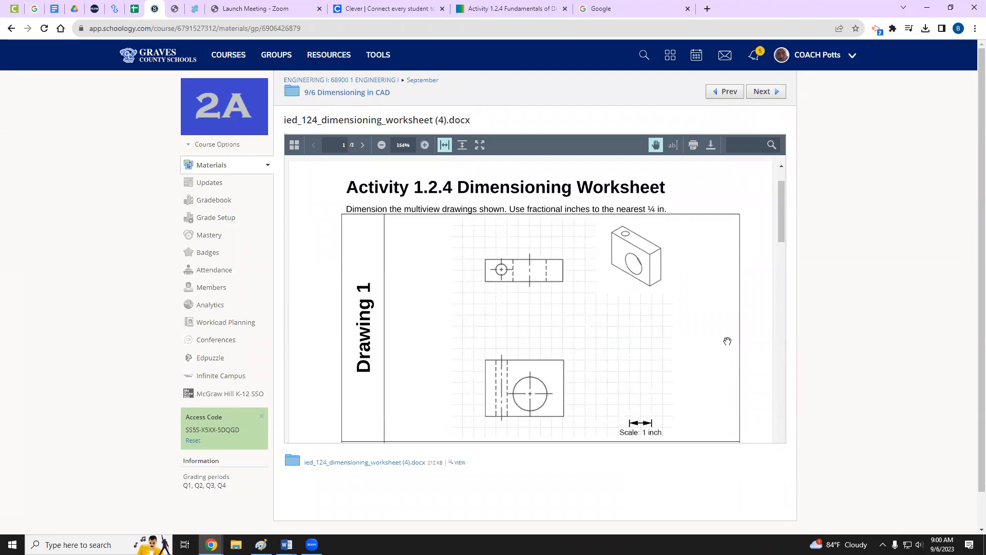
key(alt+Tab)
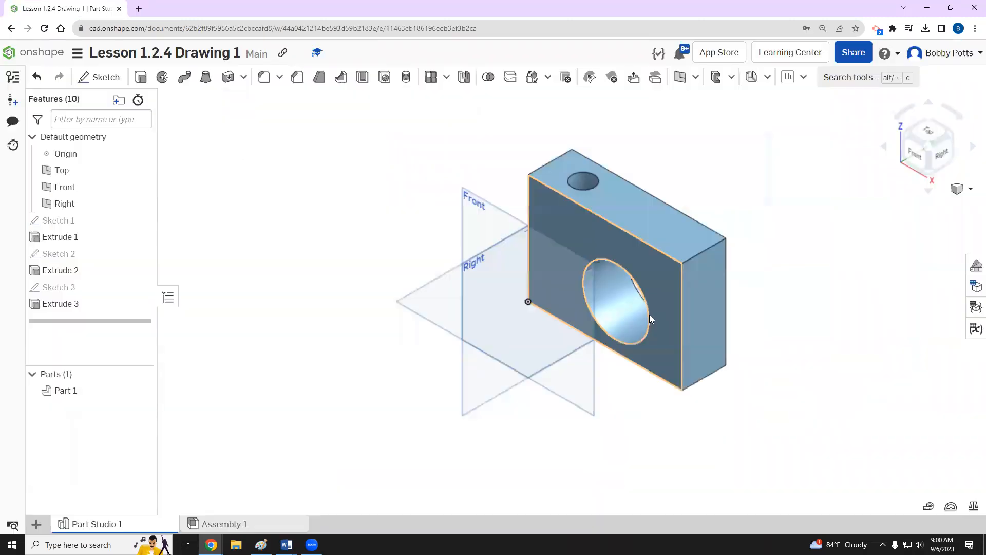
Create a drawing from the recently opened Homer DWT.dwt template with no views, reloading the page while it loads
click(37, 524)
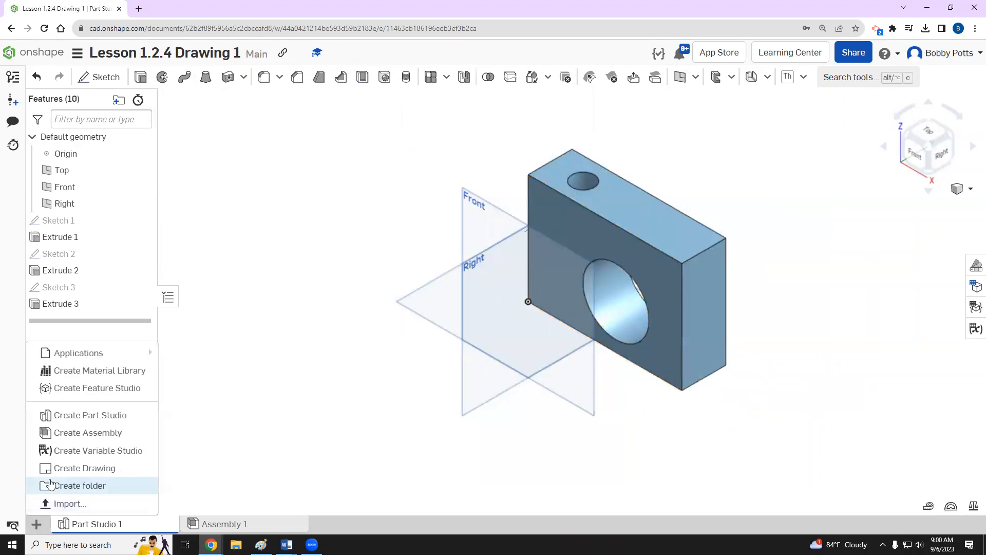
click(78, 468)
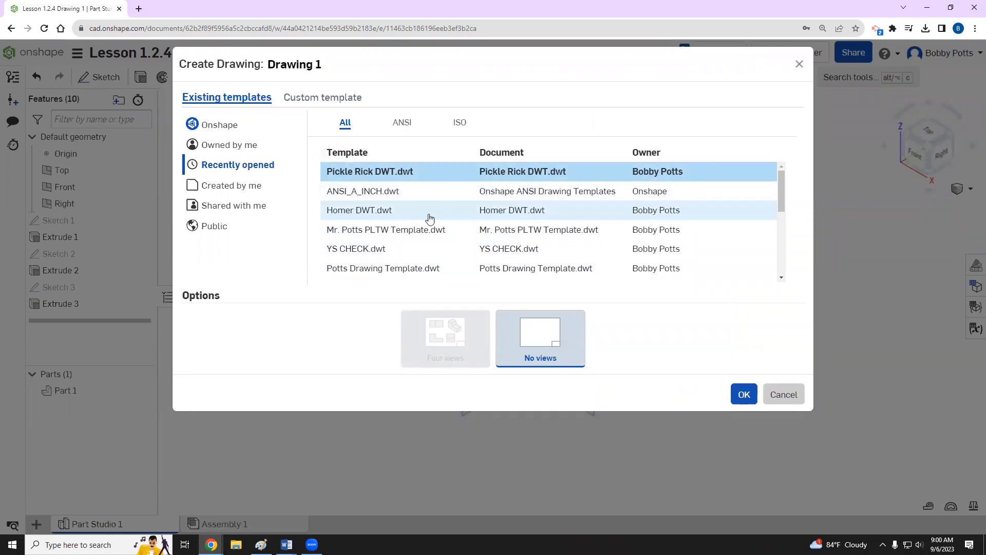
click(242, 185)
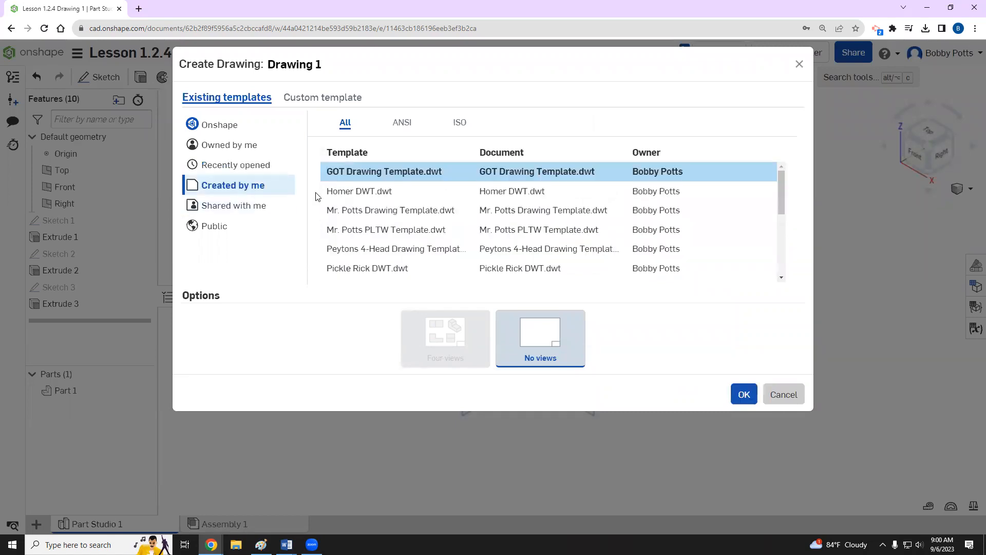
click(226, 166)
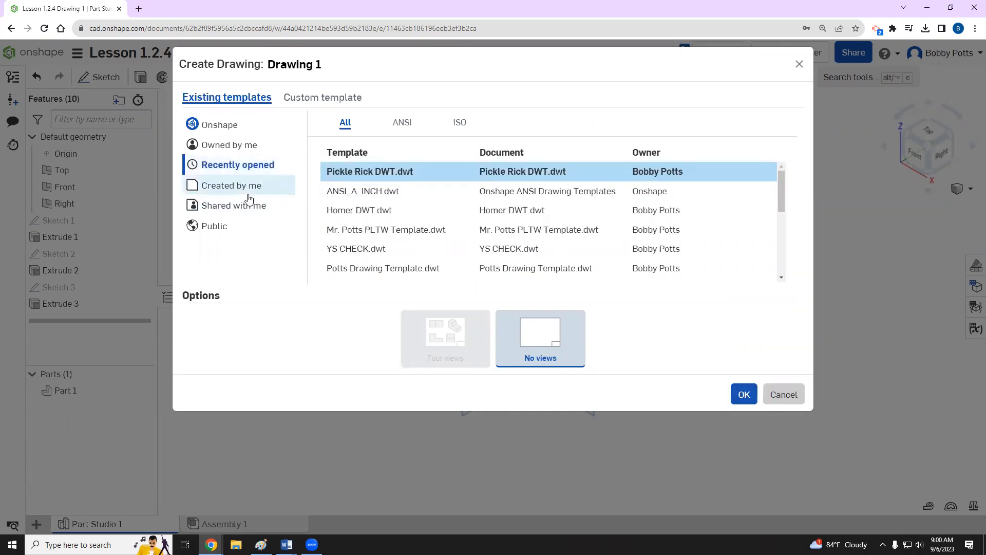
click(353, 218)
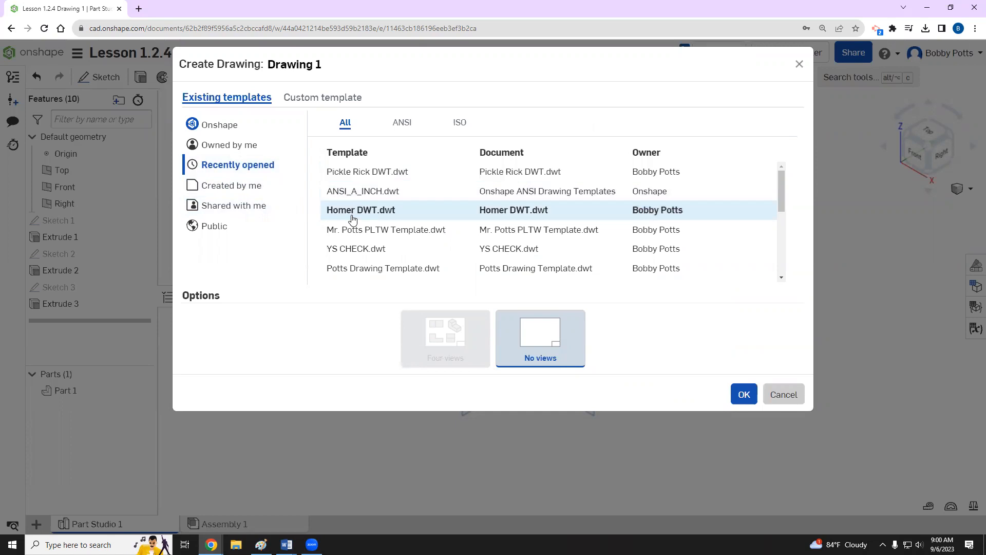
click(744, 394)
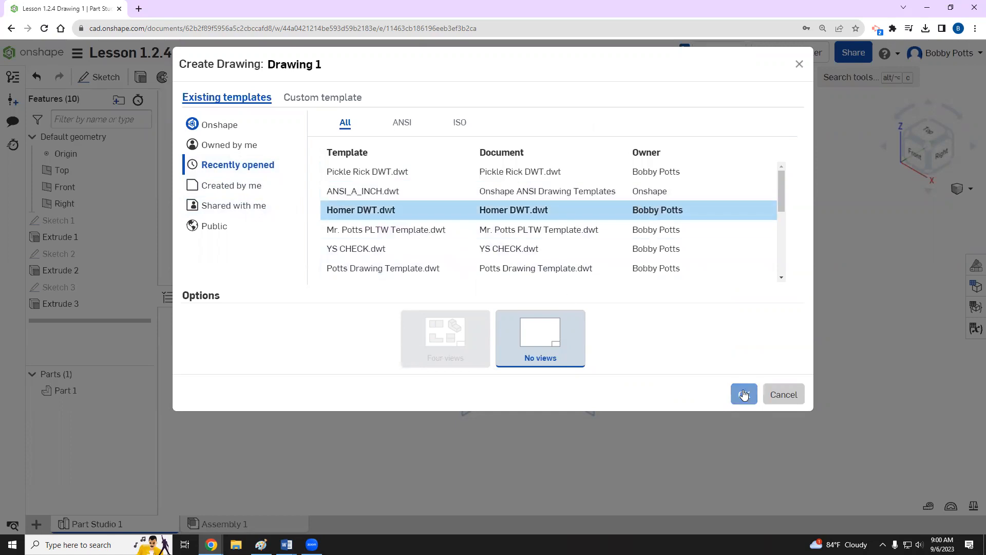
click(743, 394)
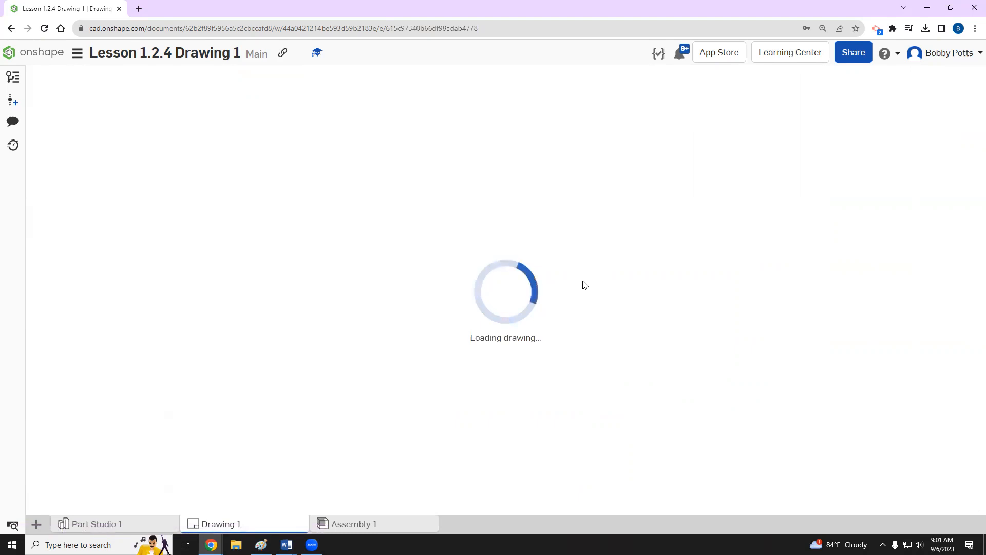
click(45, 29)
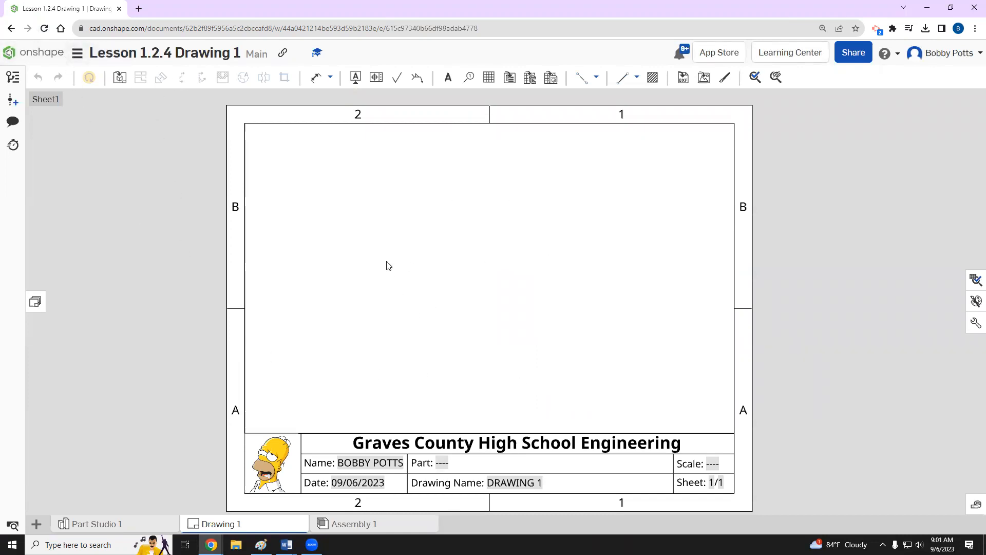
Insert a front view of Part 1 at 1:3 scale in the lower left area of the sheet
middle_drag(336, 265, 437, 268)
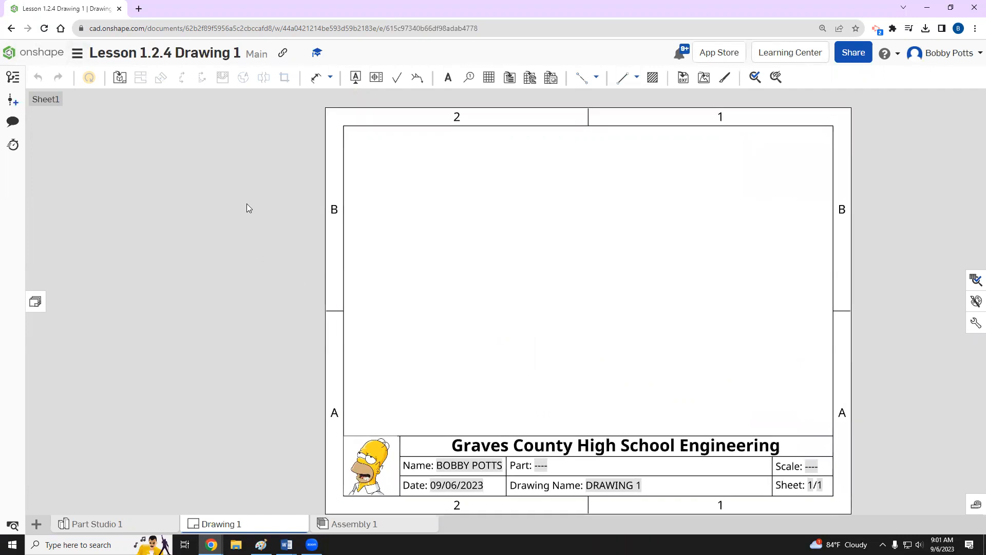
click(120, 80)
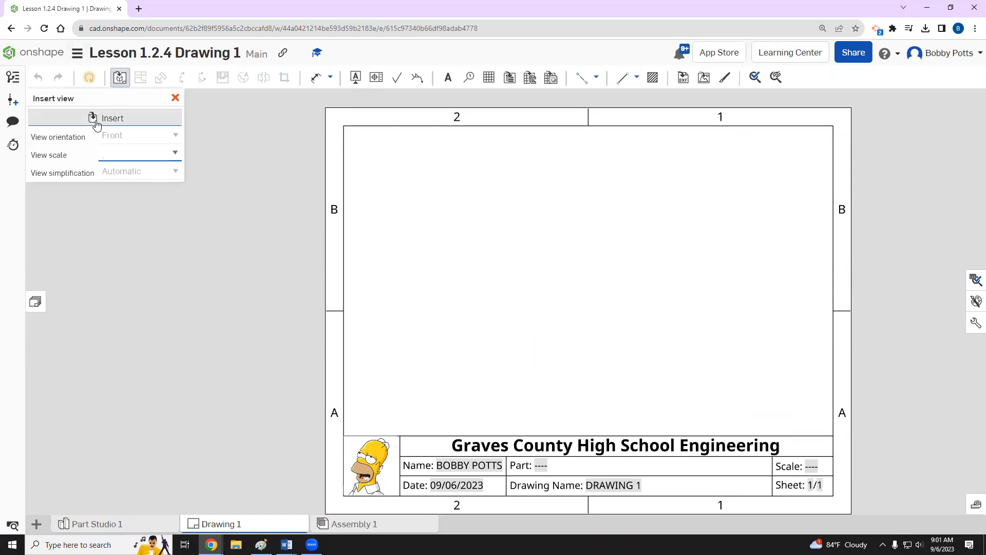
click(101, 121)
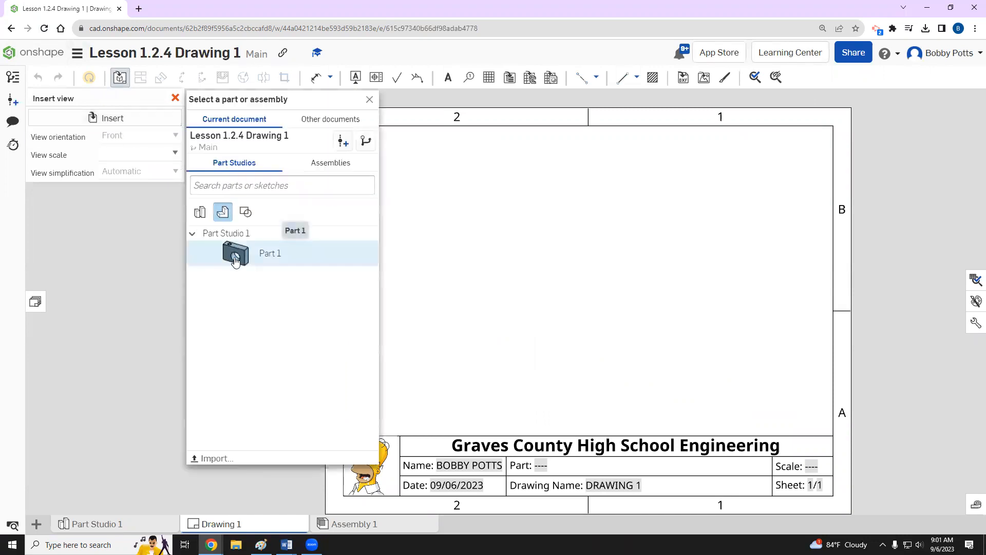
click(236, 257)
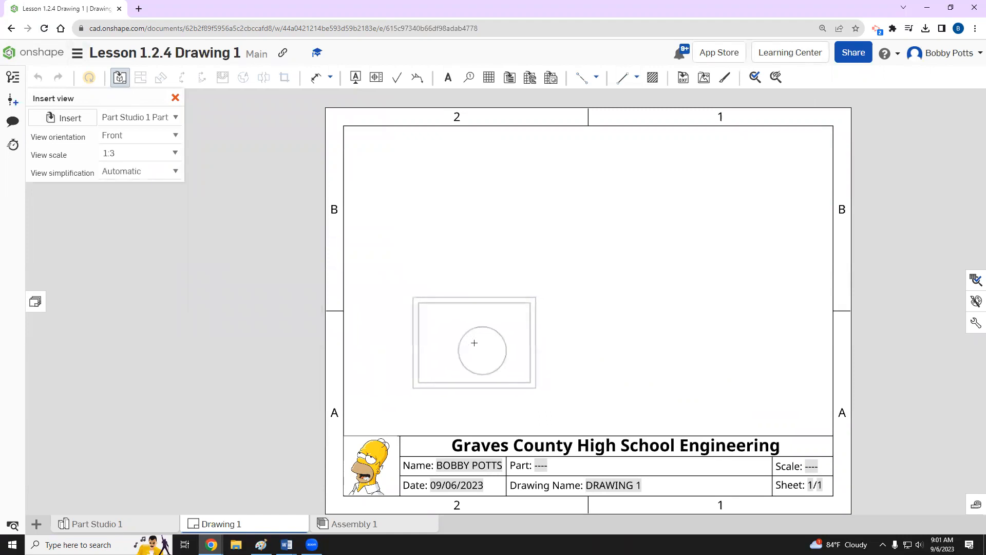
click(474, 343)
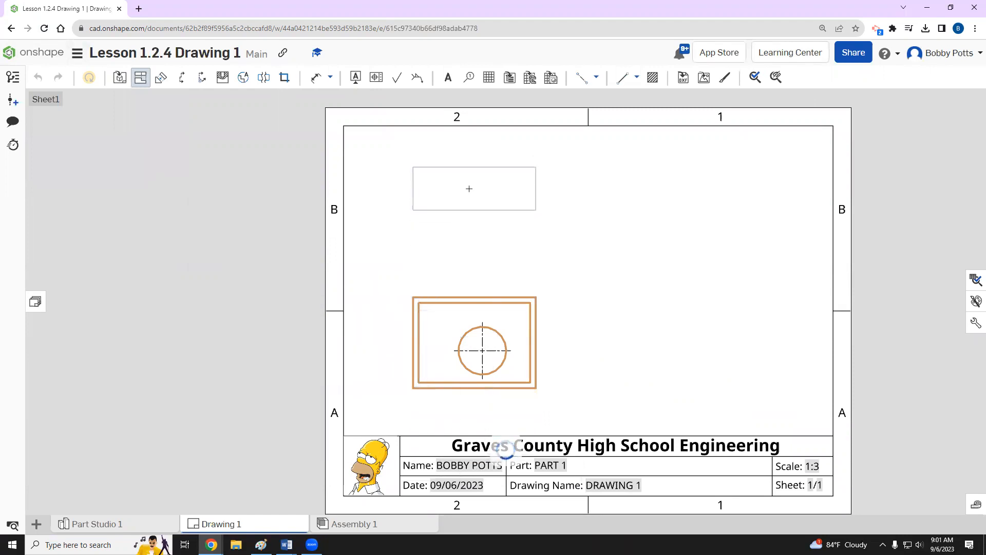
Place projected top, right-side and isometric views of the block from its front view
click(469, 189)
click(465, 327)
click(724, 343)
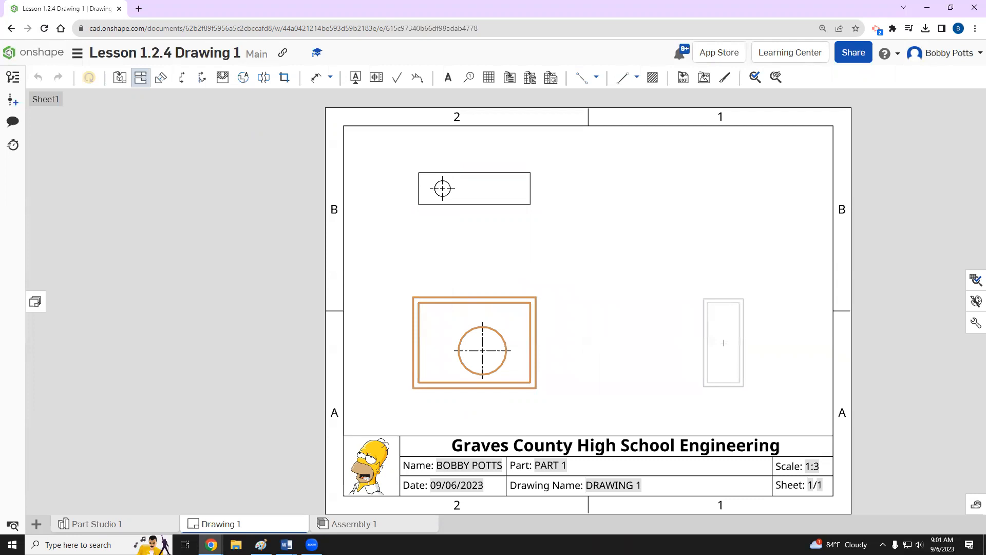
click(515, 339)
click(700, 201)
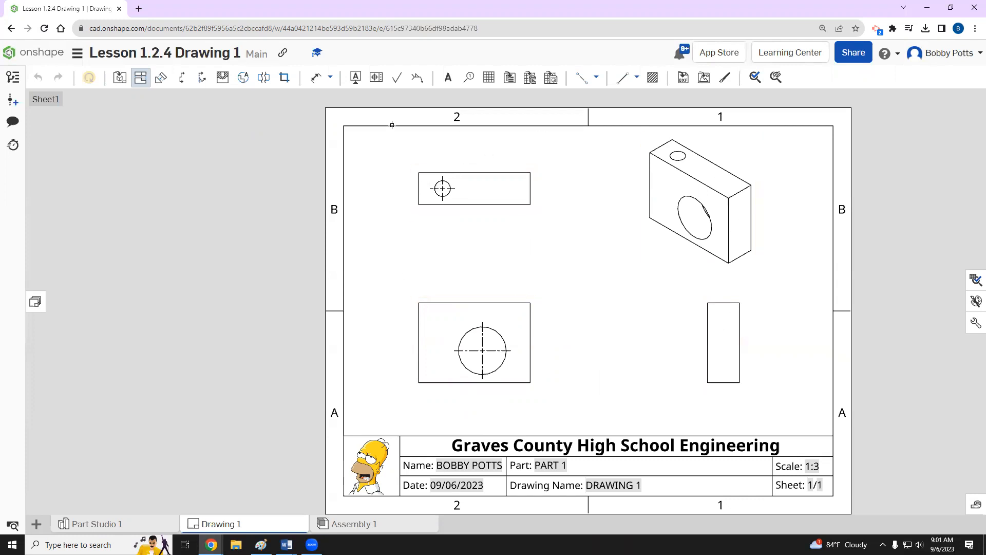
Dimension the block's depth and width beside and above the top view, and its height beside the front view
click(315, 81)
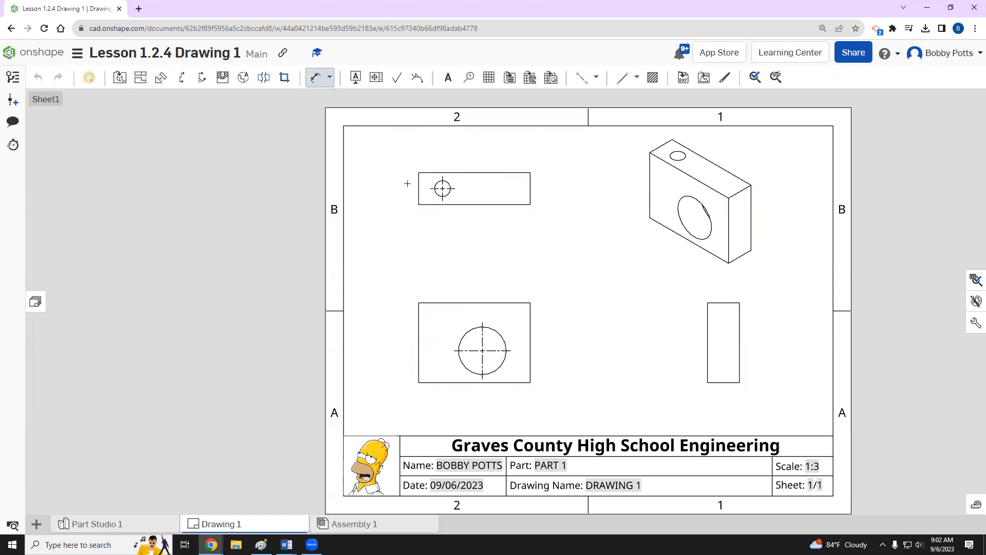
click(418, 188)
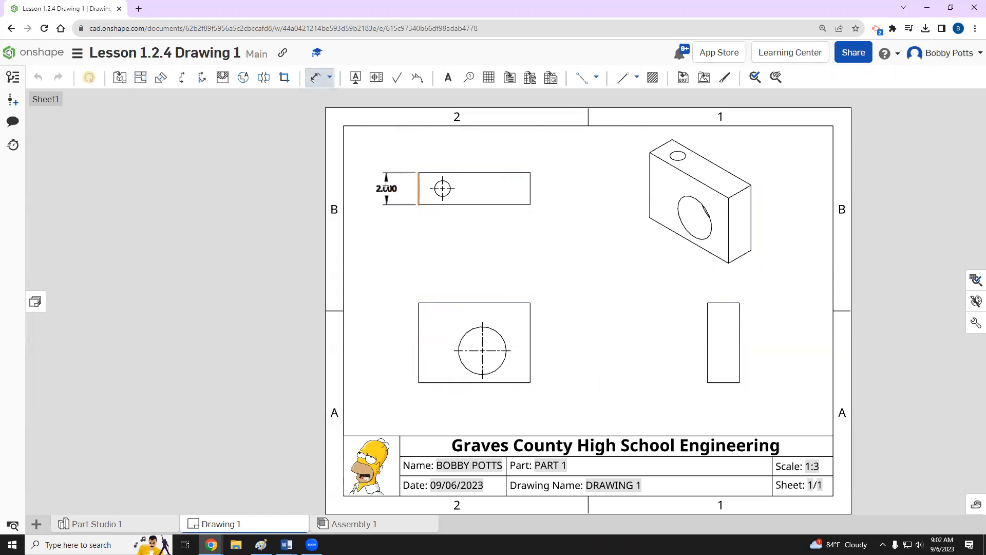
click(386, 188)
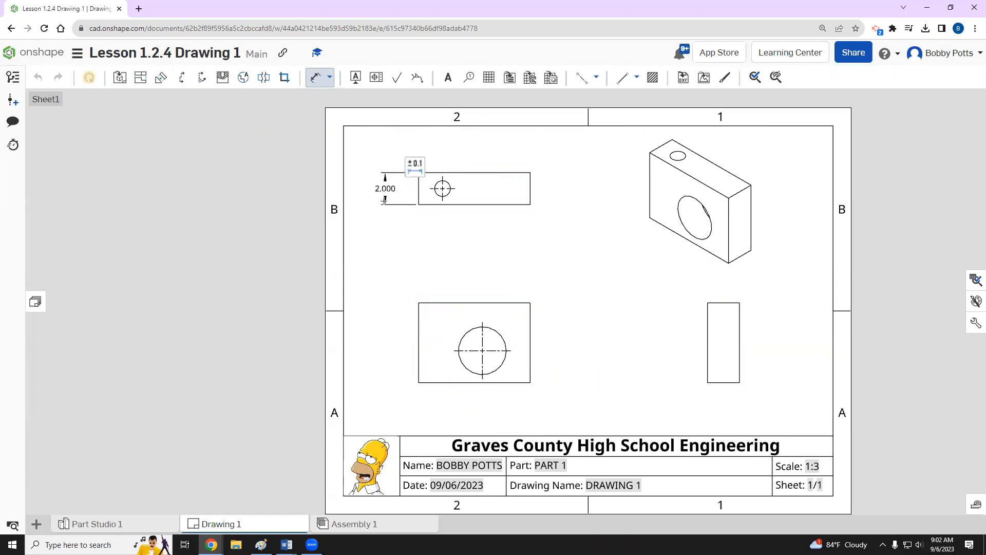
click(470, 173)
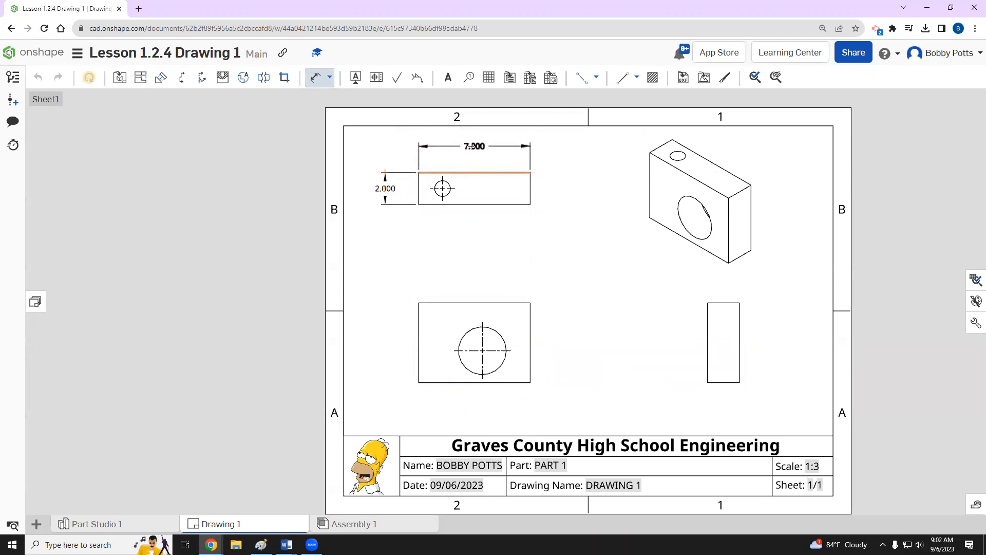
click(471, 146)
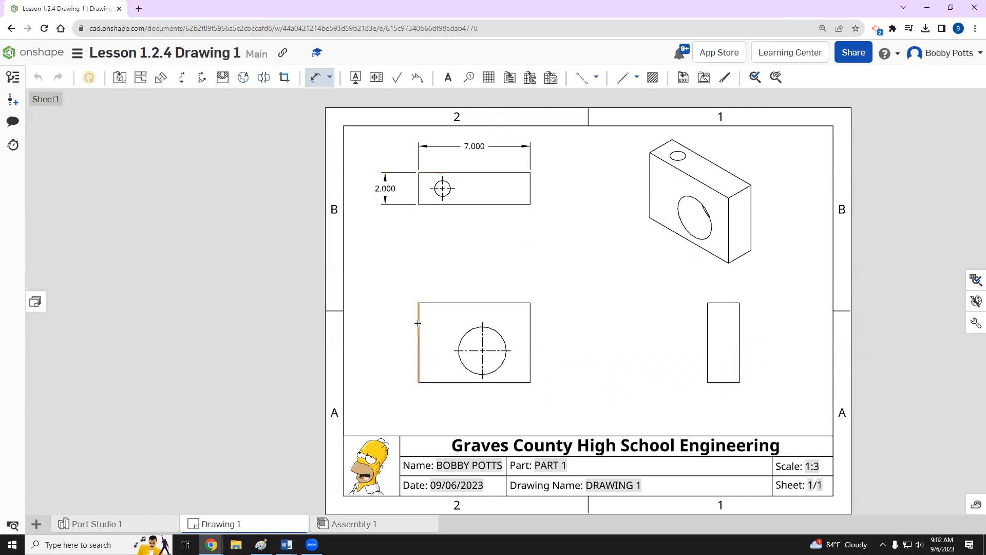
click(417, 343)
click(386, 343)
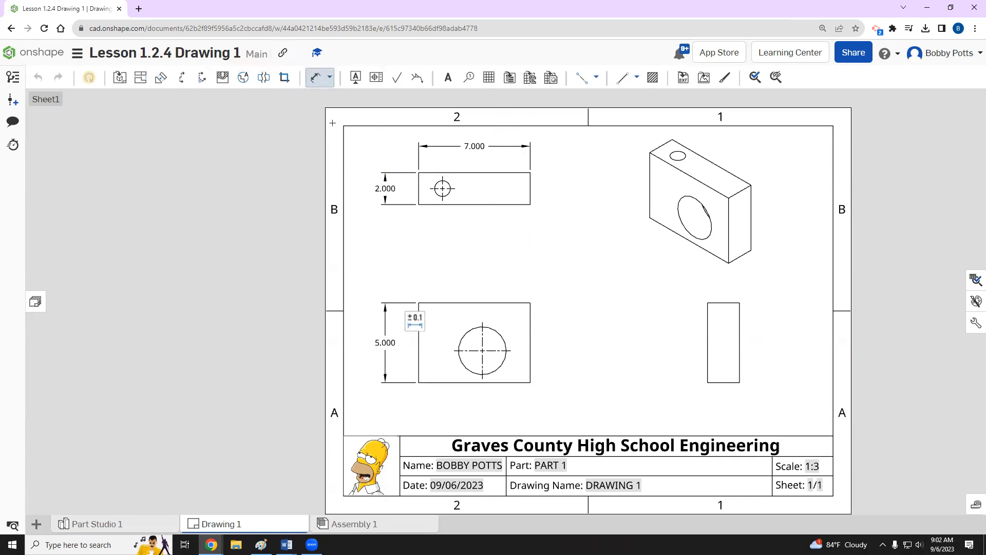
key(Escape)
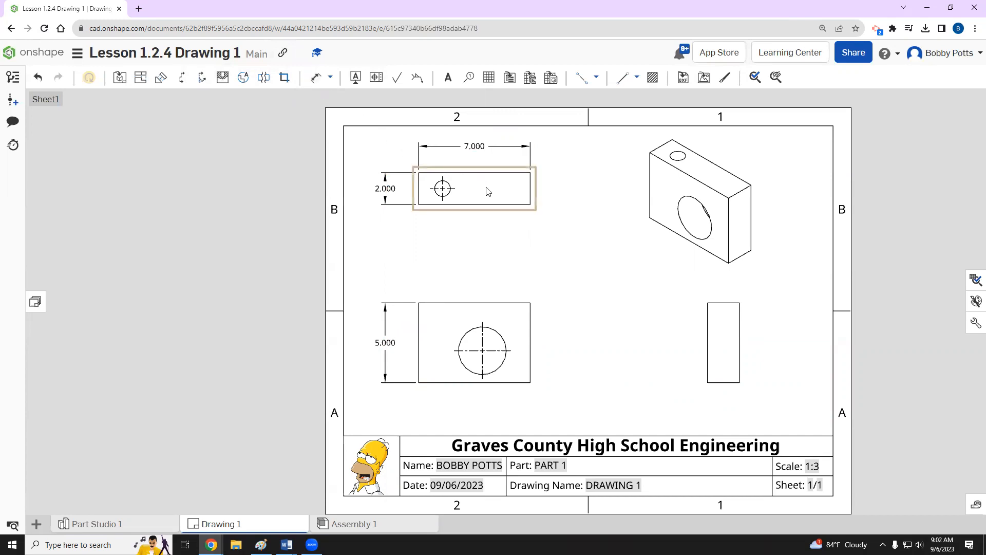
Show the hidden lines in the top view and the front view
right_click(488, 192)
mouse_move(562, 175)
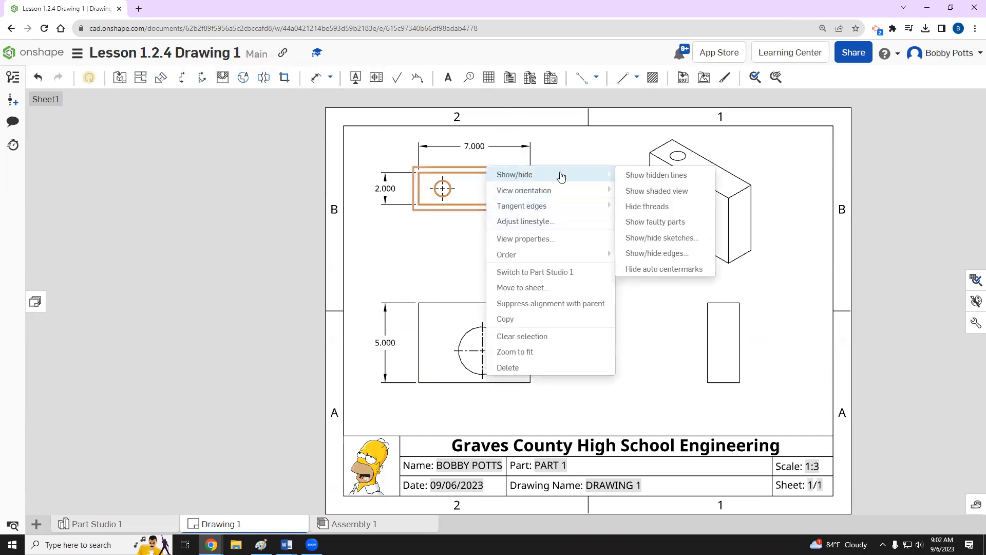
click(642, 177)
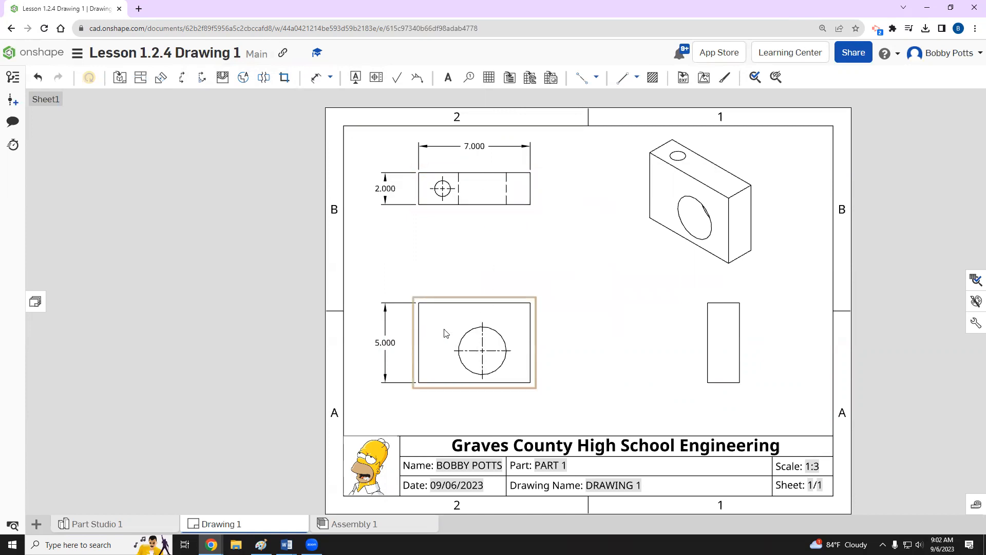
right_click(448, 310)
mouse_move(502, 315)
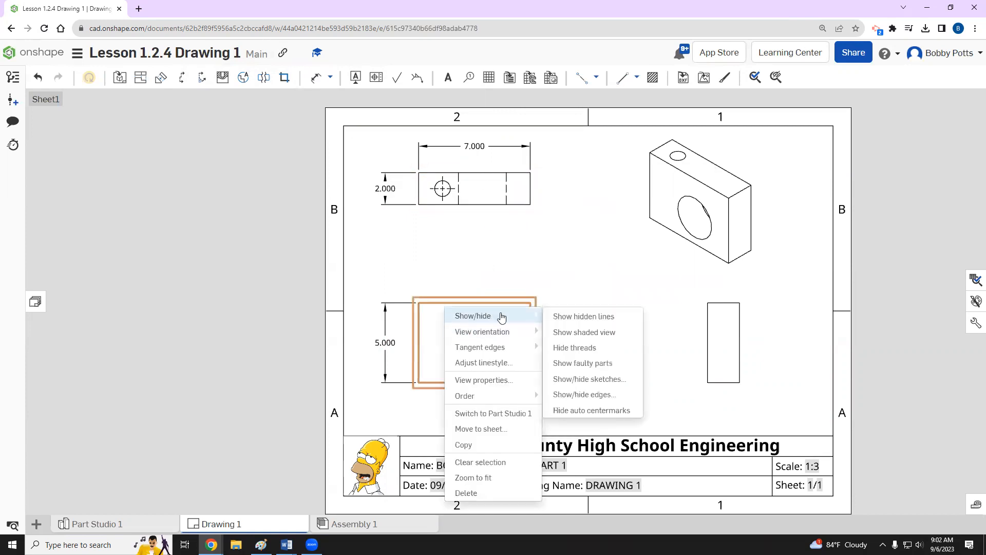
click(561, 315)
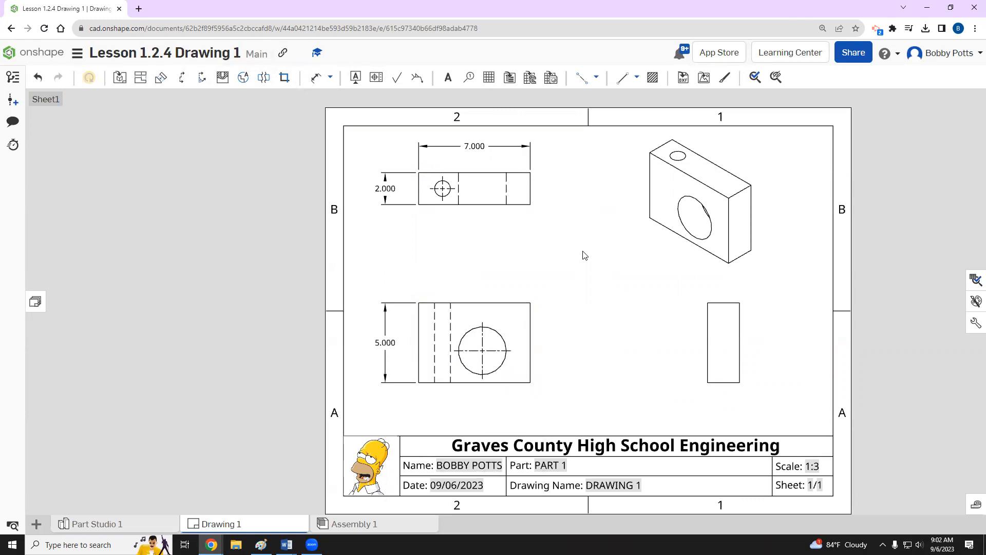
Check Drawing 1 on the worksheet and add edge-to-edge centerlines between the holes' hidden lines in the top and front views
key(alt+Tab)
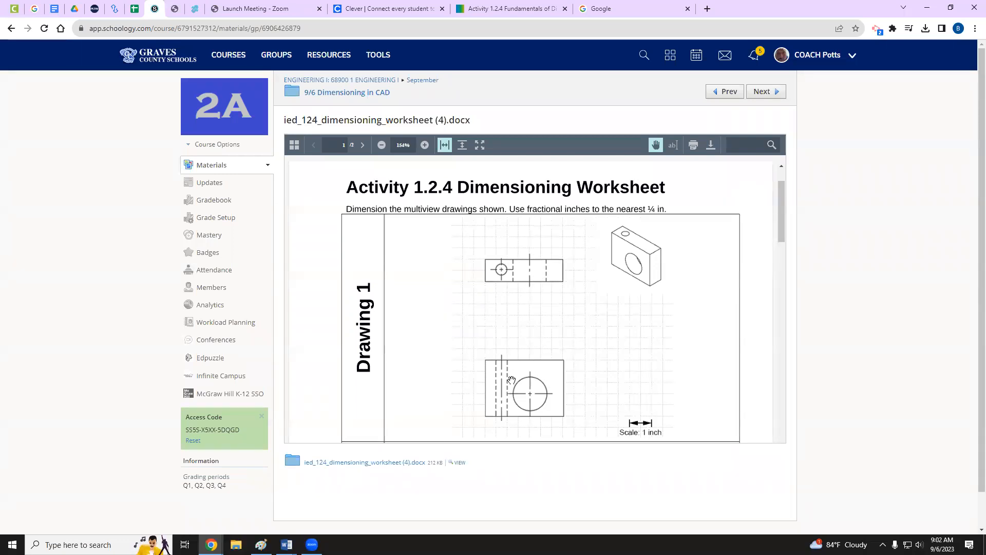
key(alt+Tab)
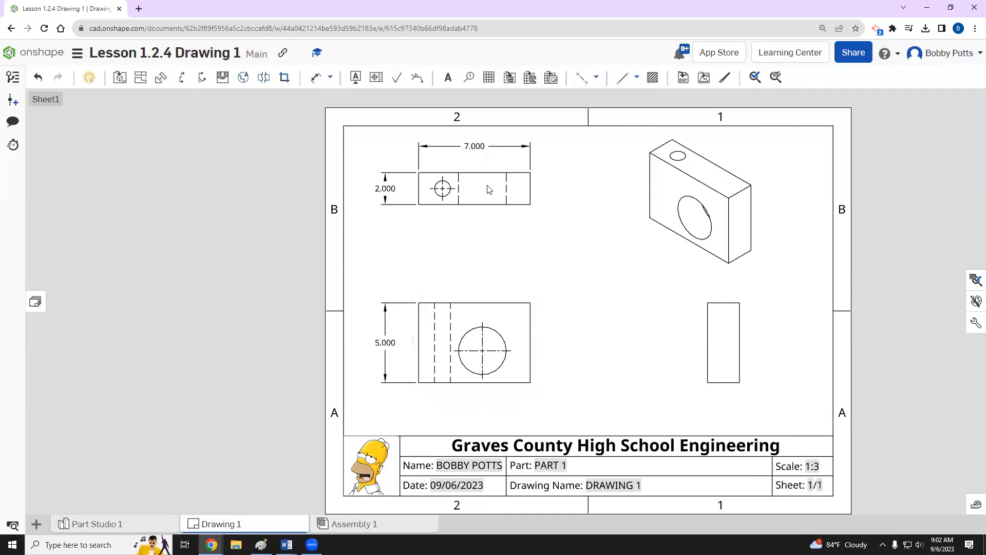
click(332, 80)
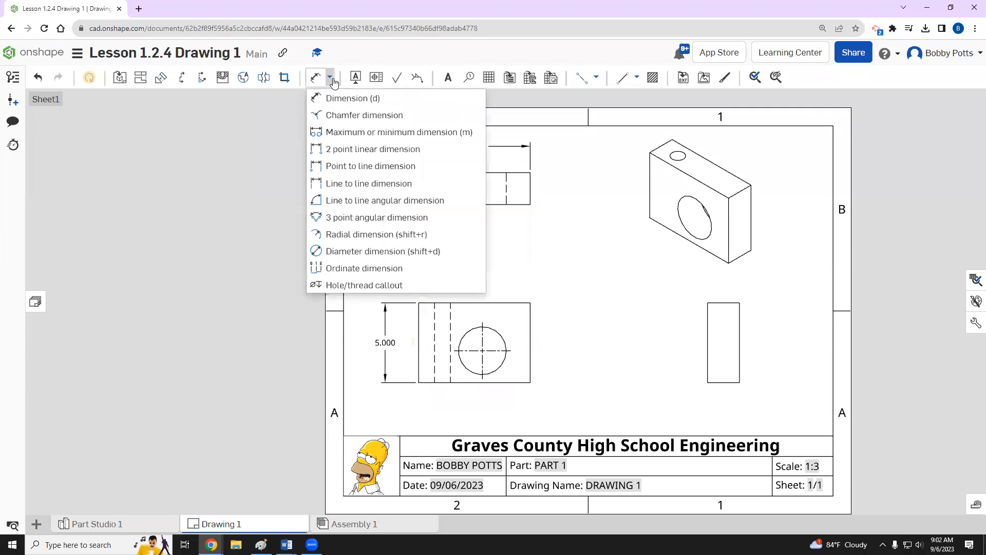
click(596, 78)
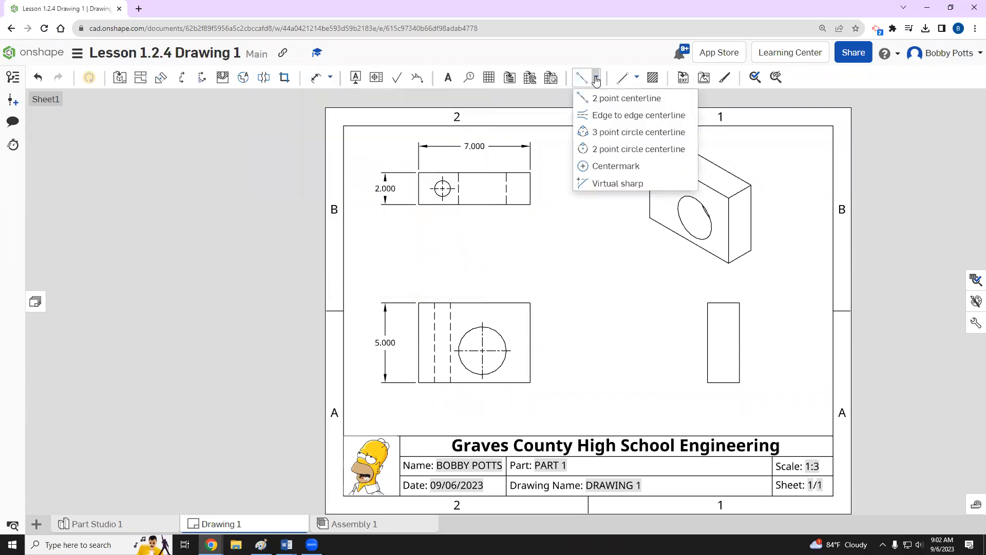
click(604, 117)
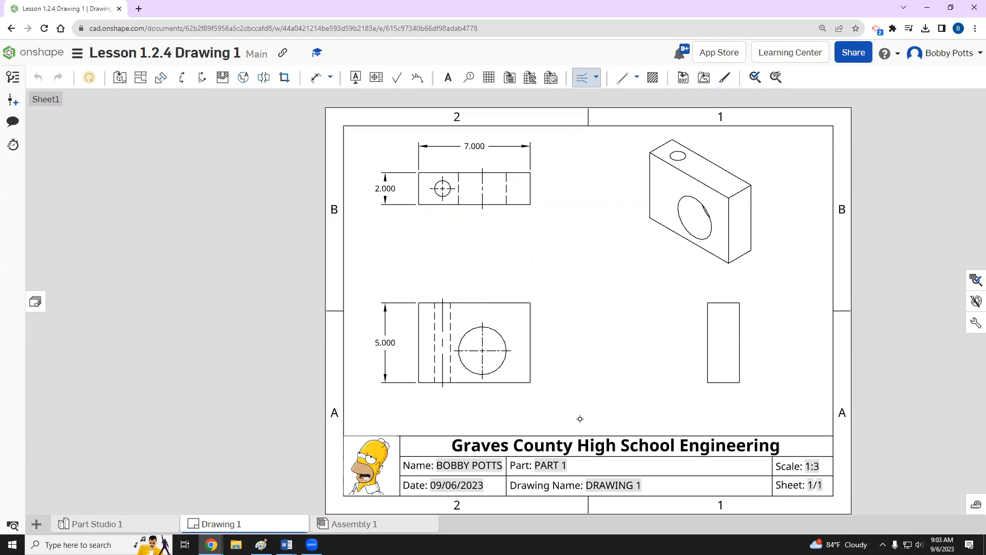
key(Escape)
Check the worksheet and dimension the small hole's center from the block's left and upper edges in the top view
key(alt+Tab)
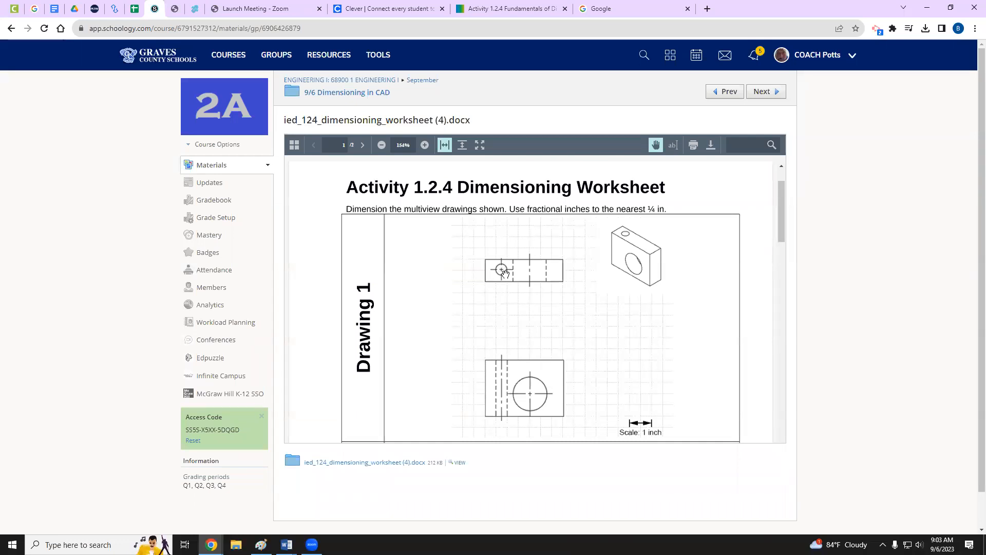
key(alt+Tab)
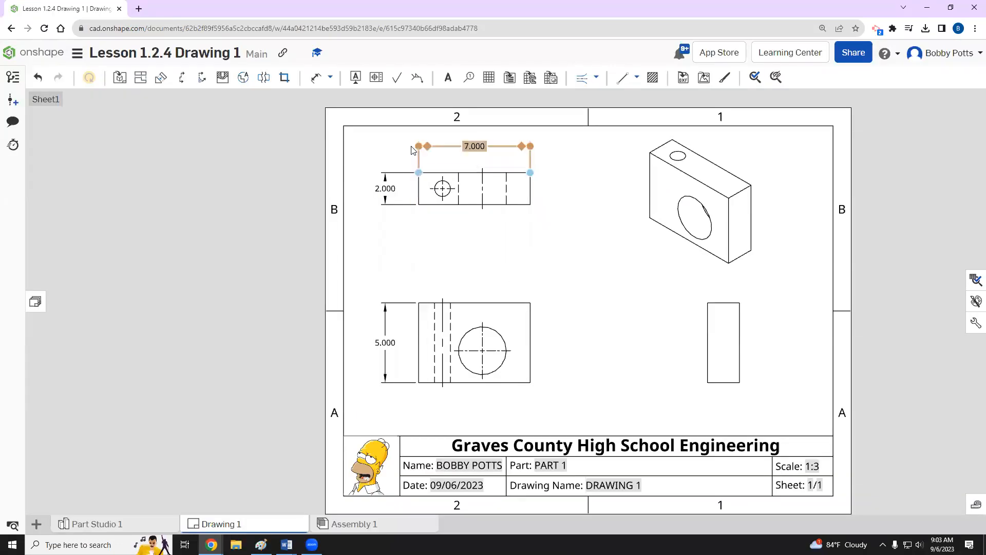
click(315, 80)
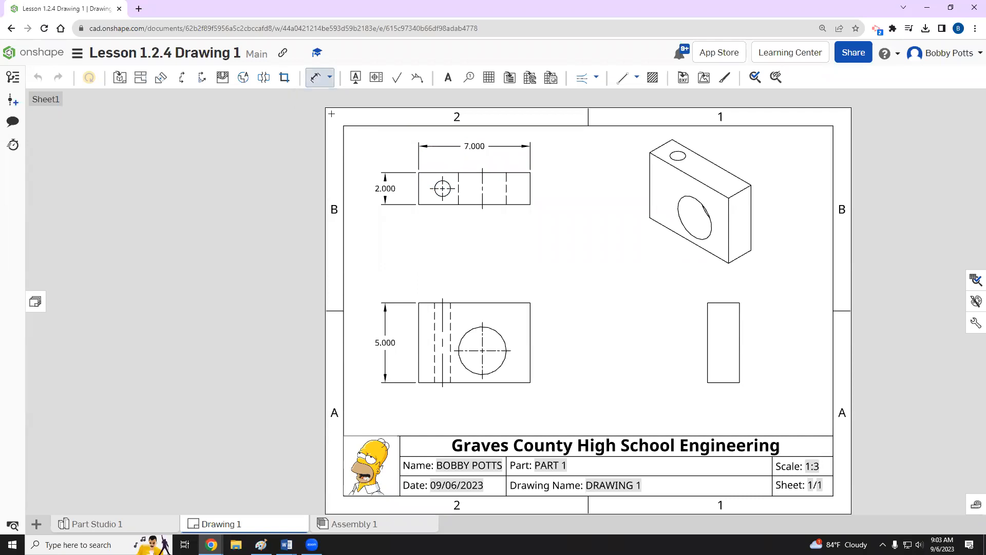
click(441, 189)
click(419, 188)
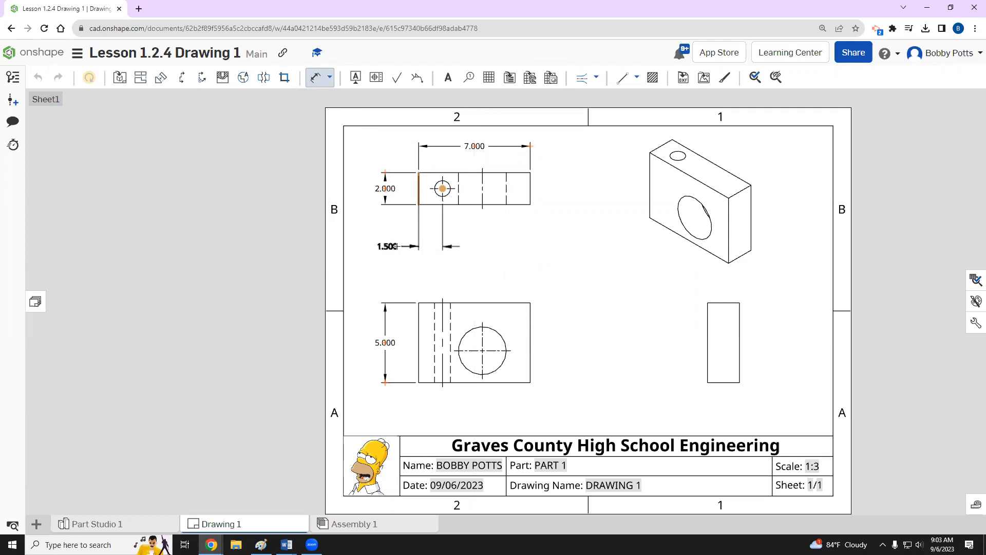
click(380, 246)
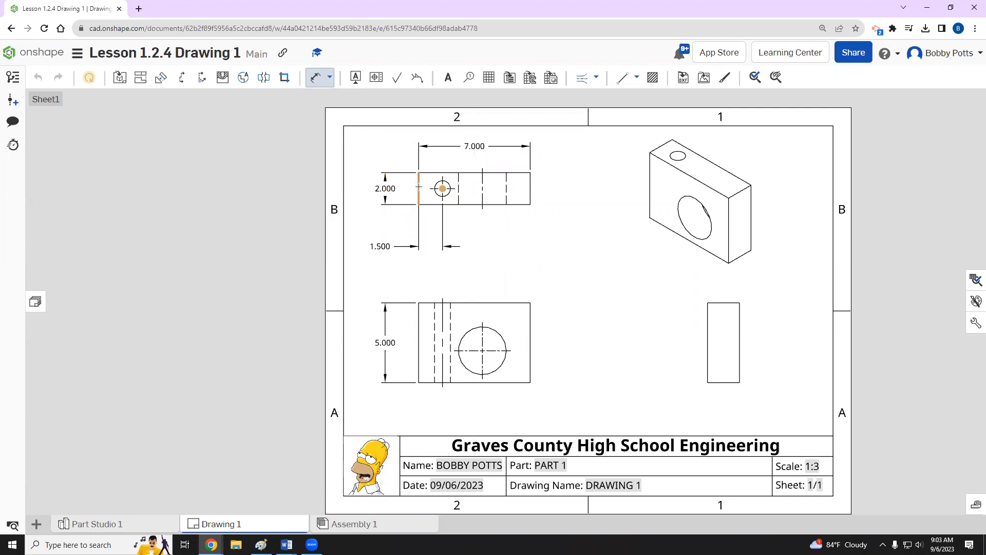
click(435, 172)
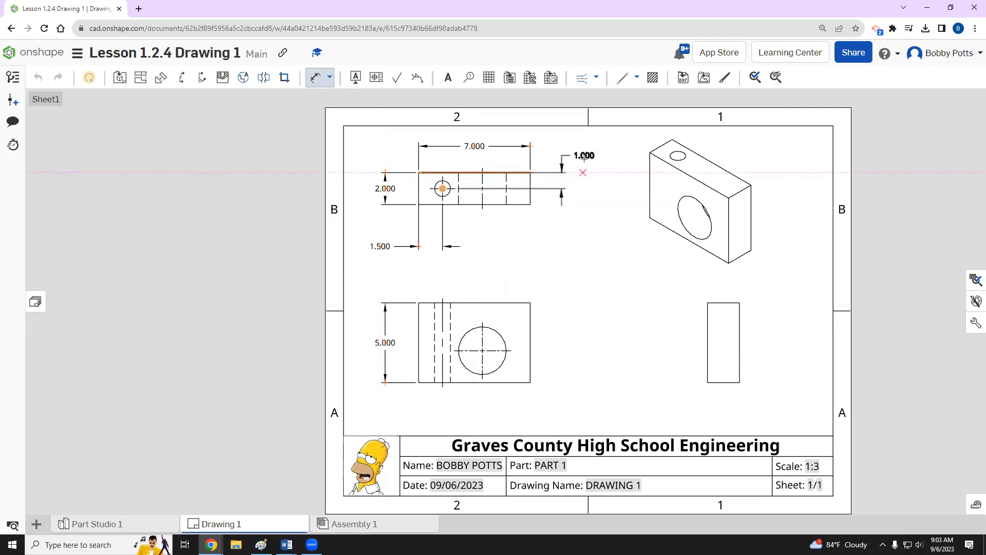
click(577, 146)
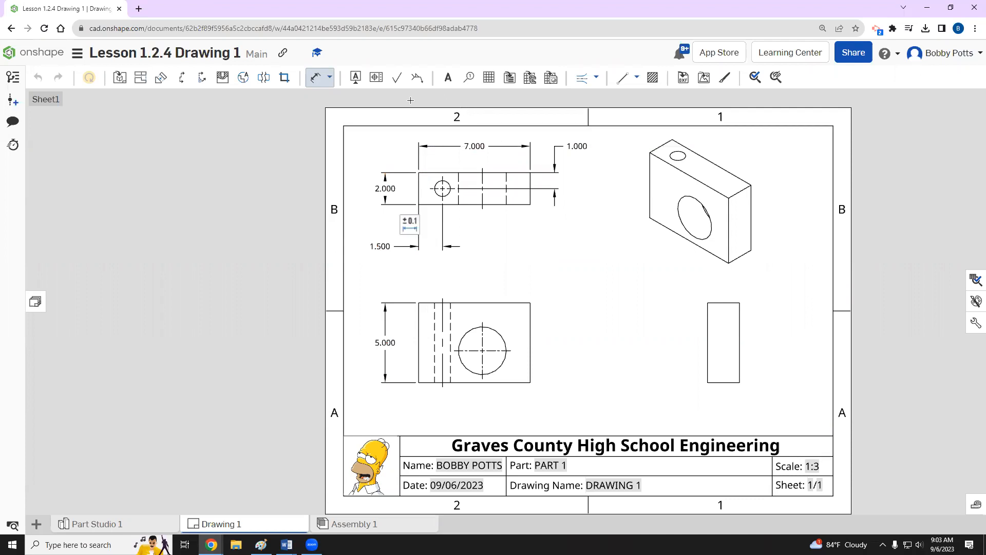
Add a diameter dimension to the small hole in the top view, with its text below the view
click(330, 78)
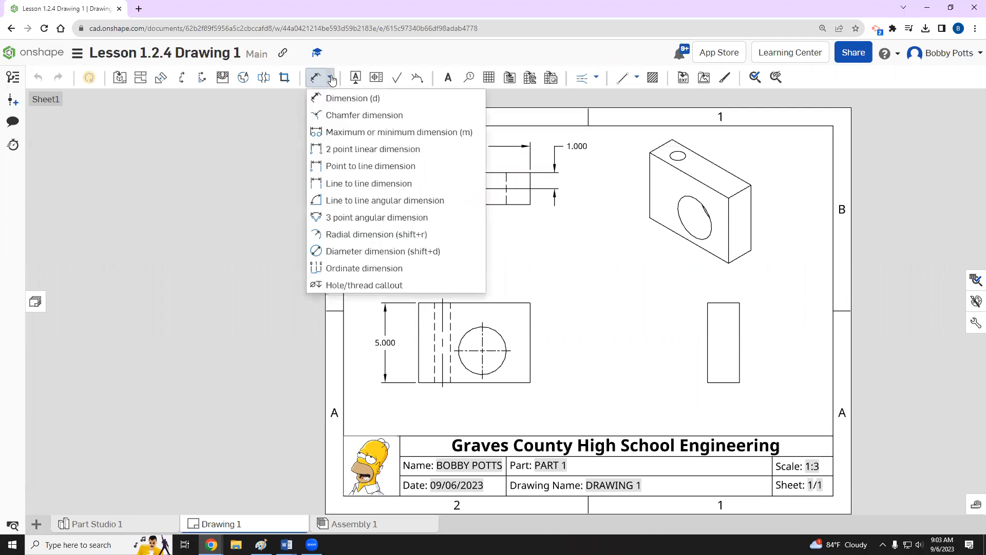
click(323, 251)
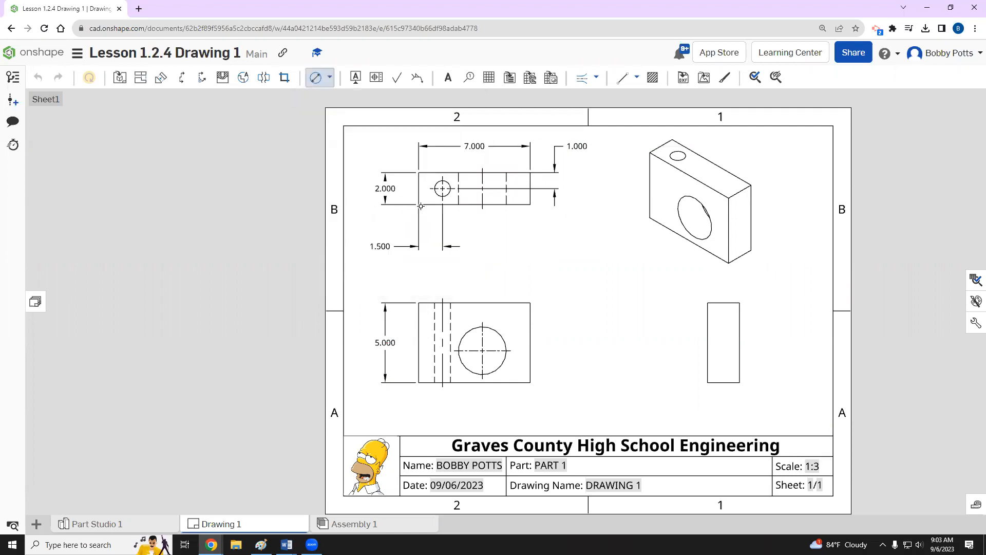
click(448, 193)
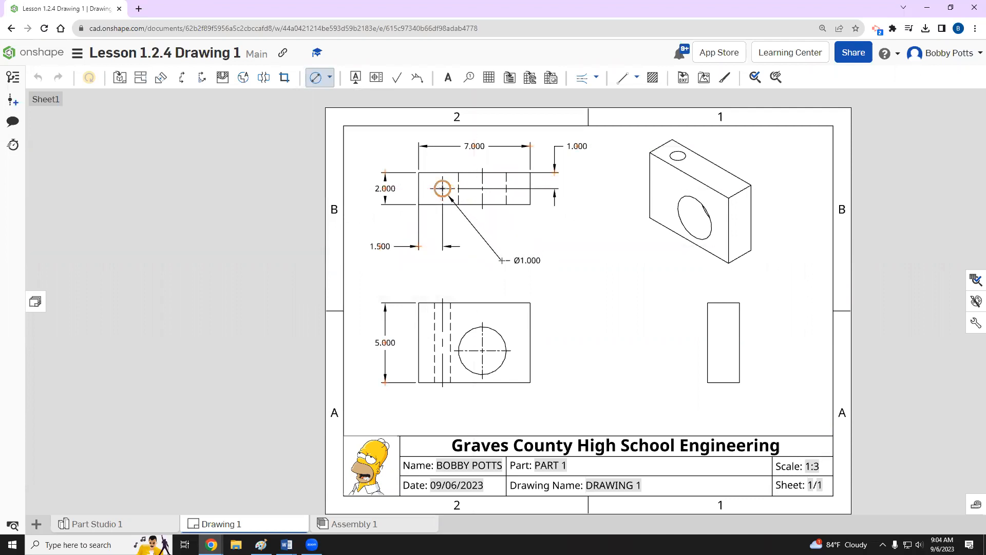
click(498, 252)
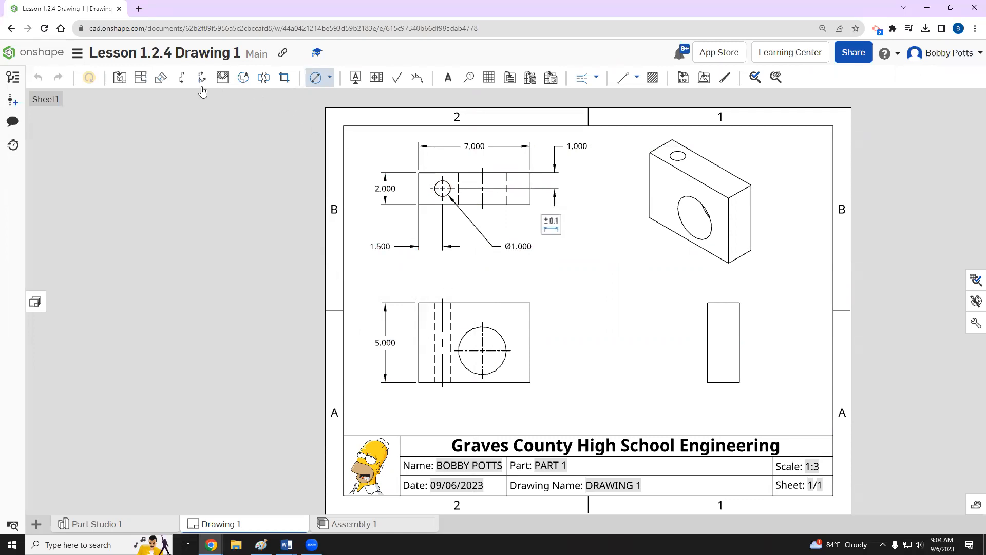
Dimension the large hole's center from the block's right and lower edges in the front view
click(329, 77)
click(331, 97)
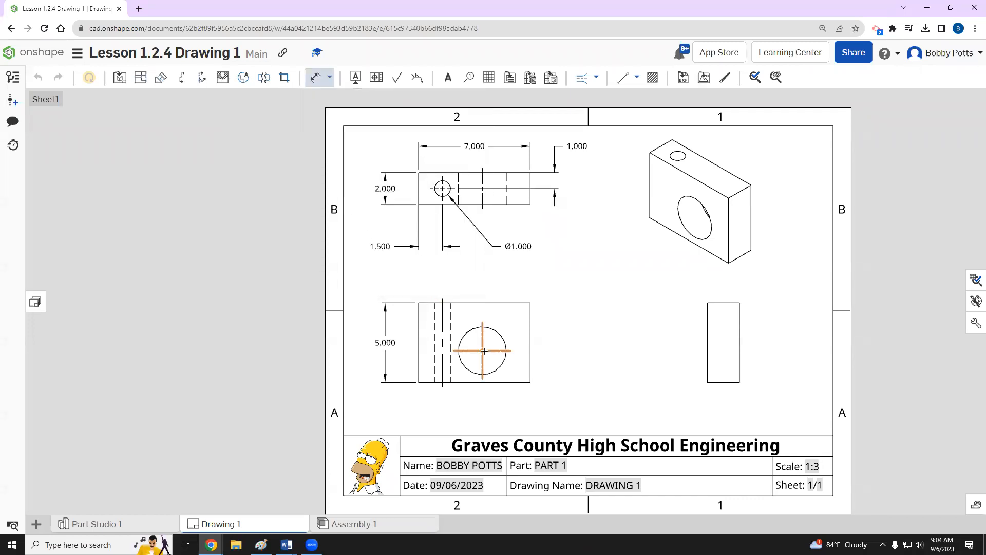
click(505, 348)
click(530, 343)
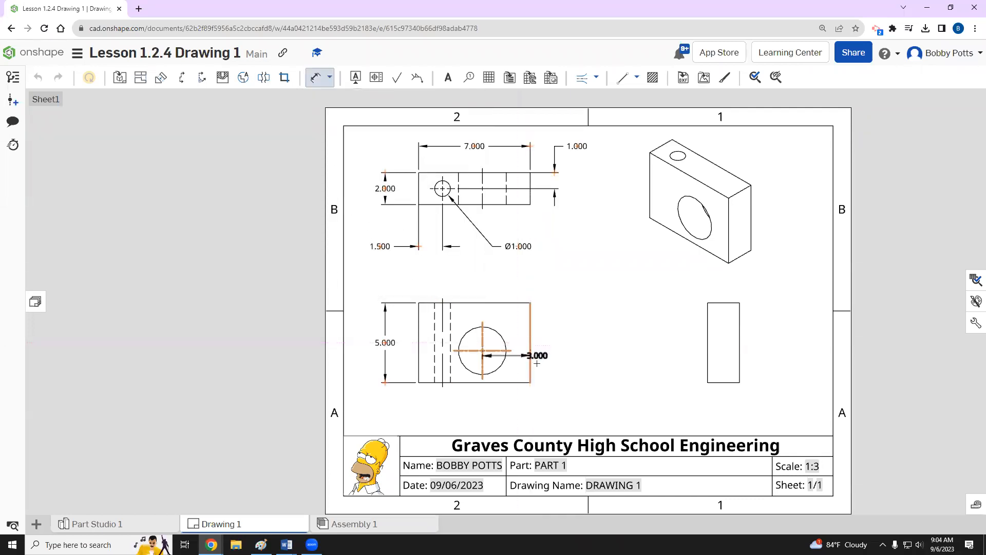
click(506, 417)
click(501, 382)
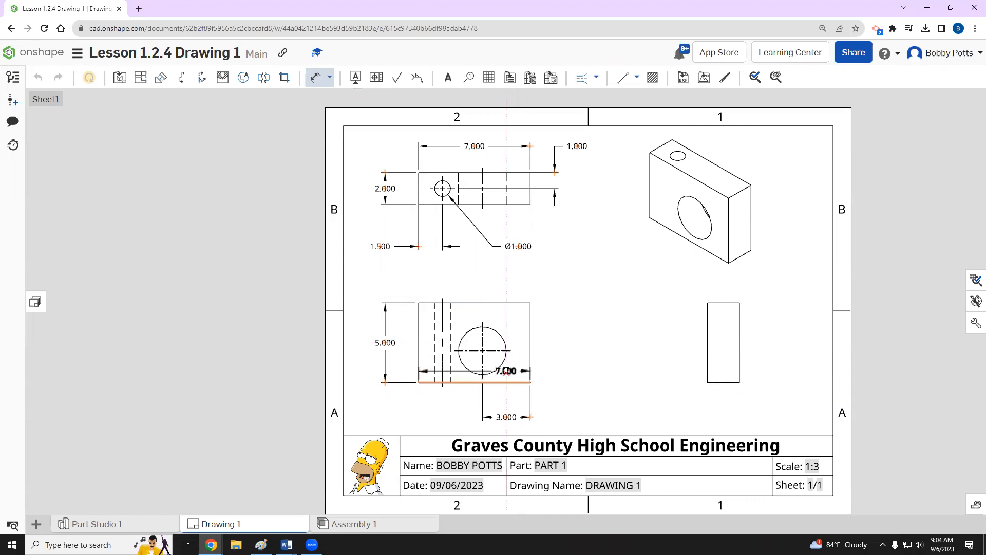
key(Escape)
click(316, 77)
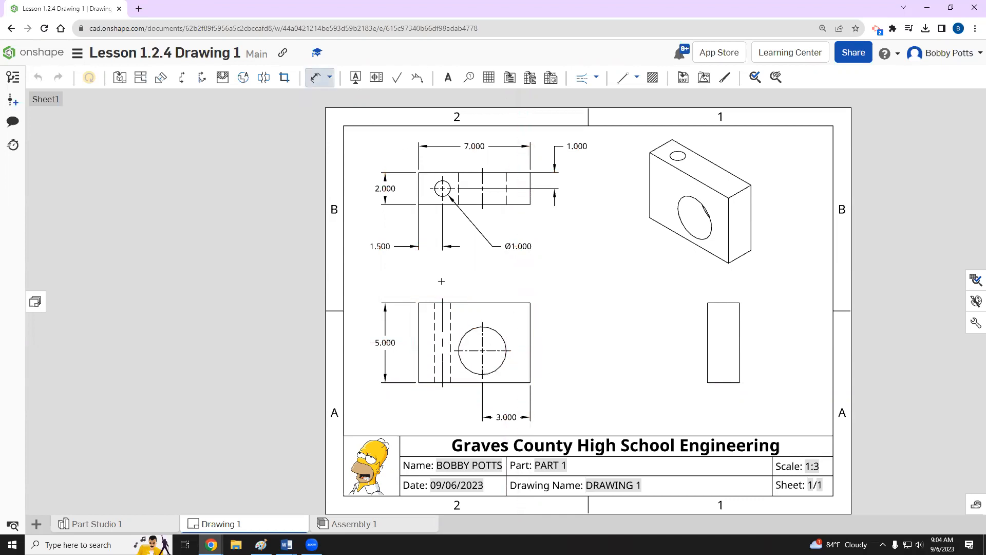
click(476, 381)
click(576, 360)
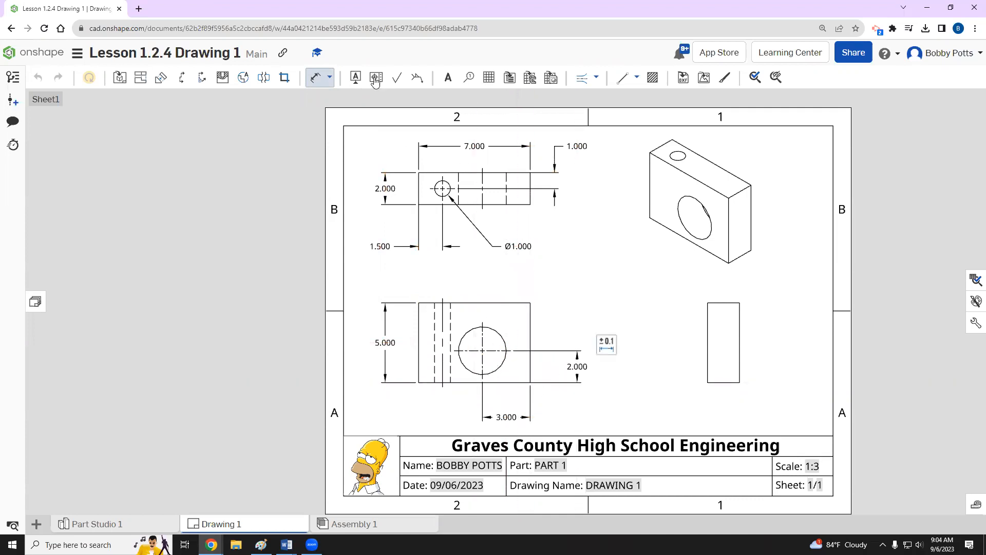
Add a diameter dimension to the large hole in the front view, with its text outside the block's upper-right corner
click(330, 78)
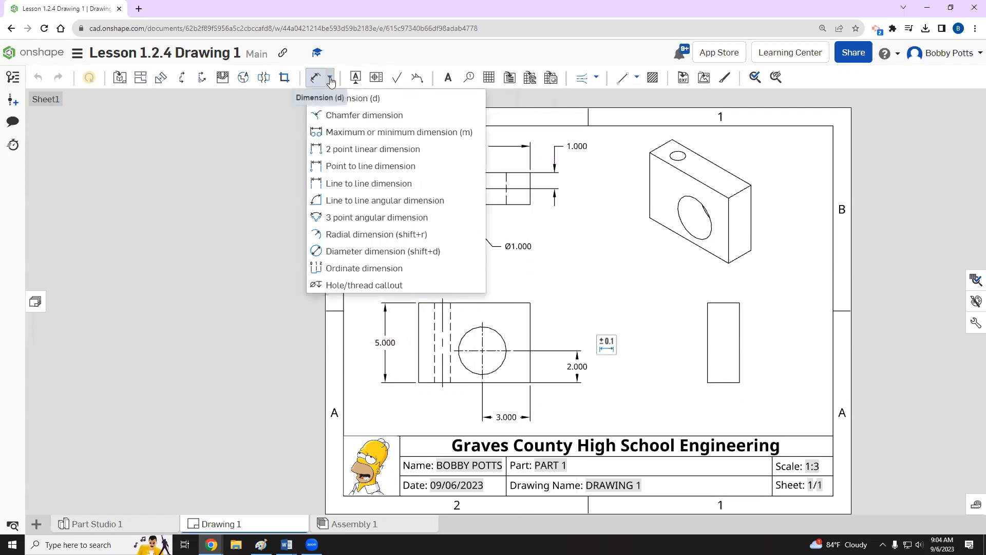
click(337, 256)
click(503, 336)
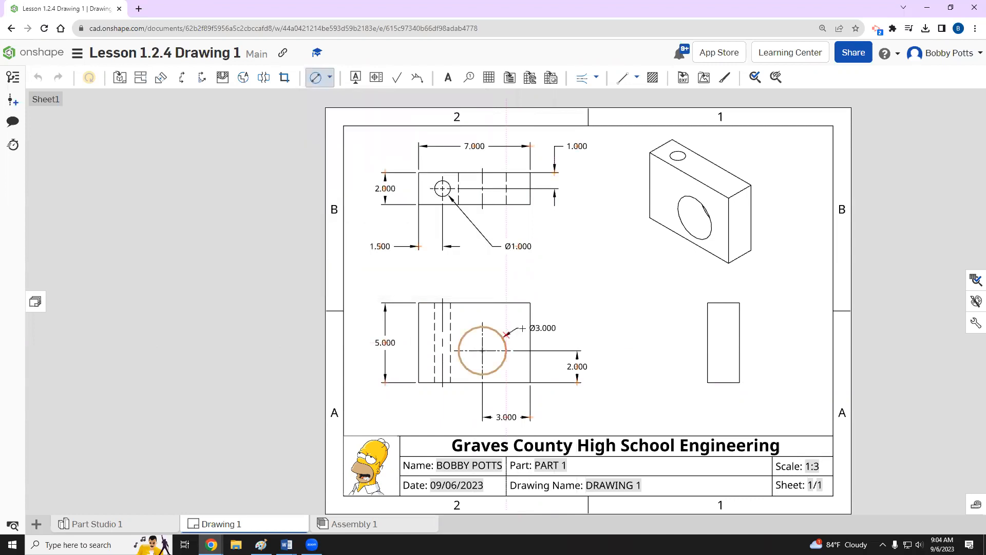
click(569, 283)
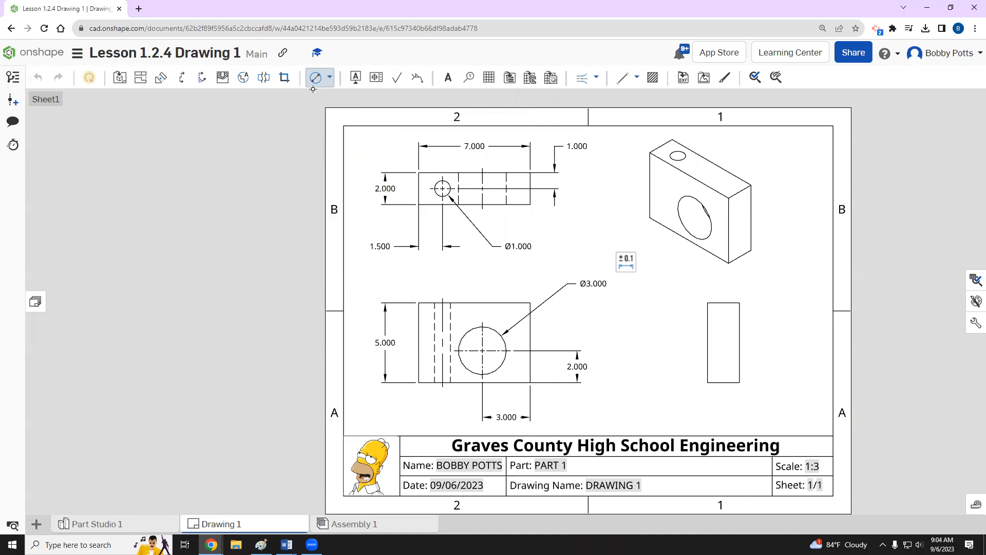
key(Escape)
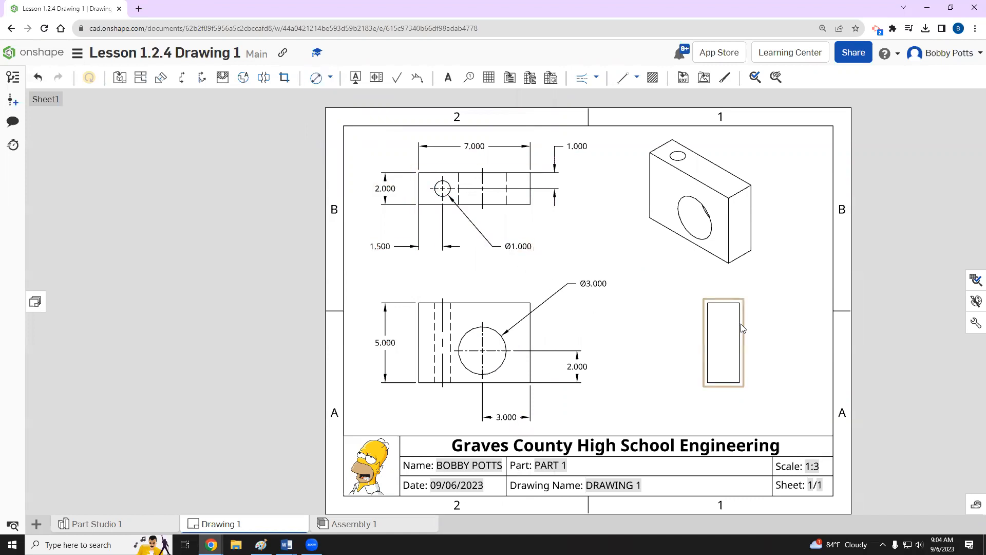
Delete the right side view from the drawing sheet
click(730, 337)
key(Delete)
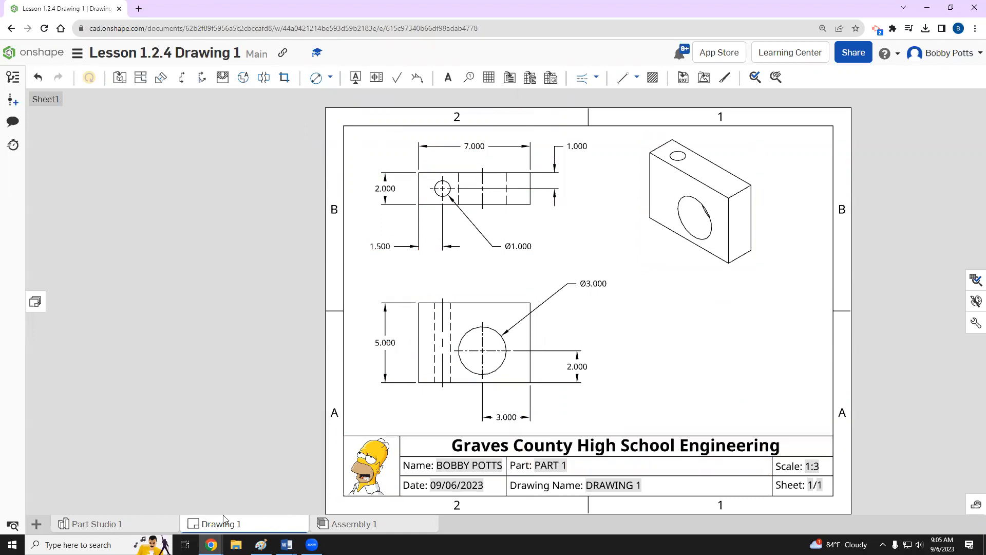
Rename the part in the part studio as "Drawing 1" and update the drawing with the new part name
click(112, 527)
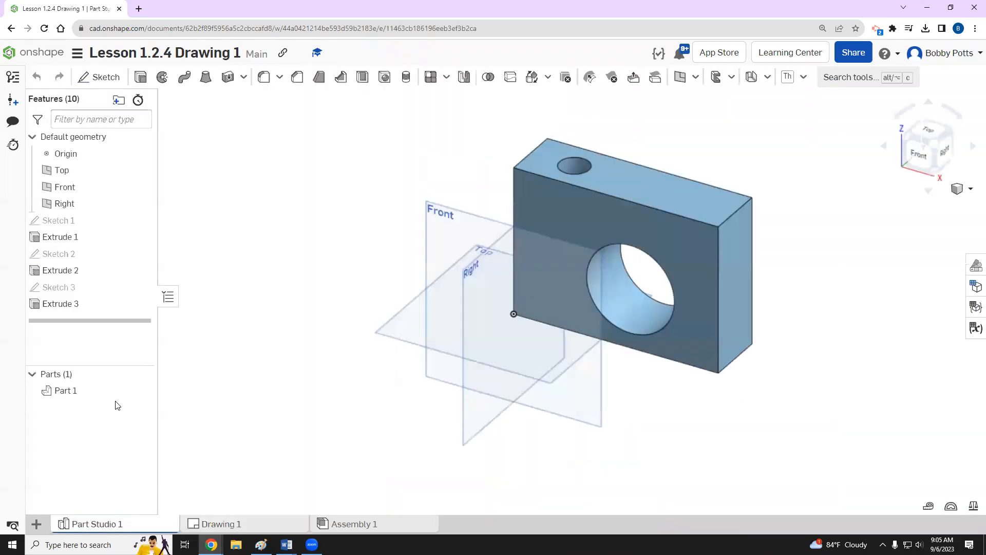
right_click(66, 395)
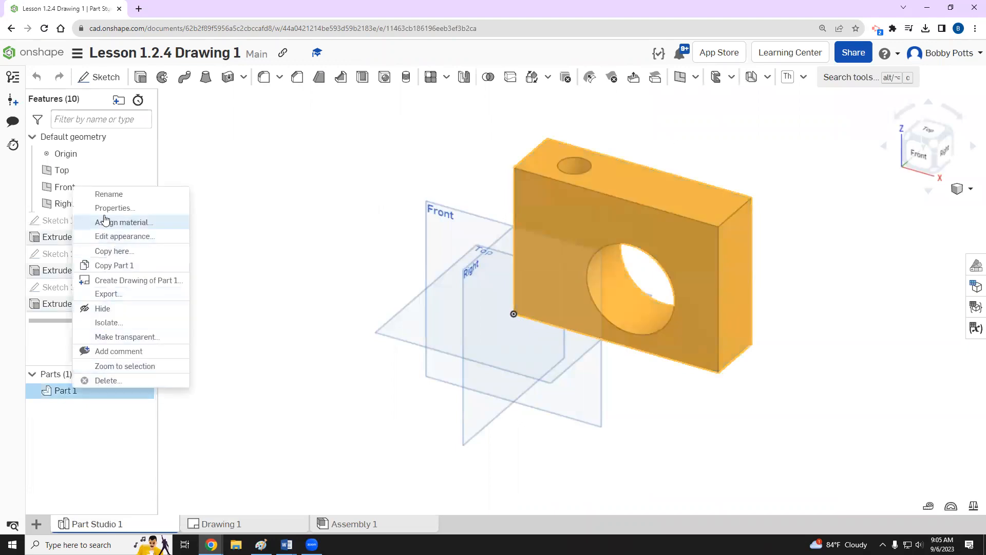
click(110, 195)
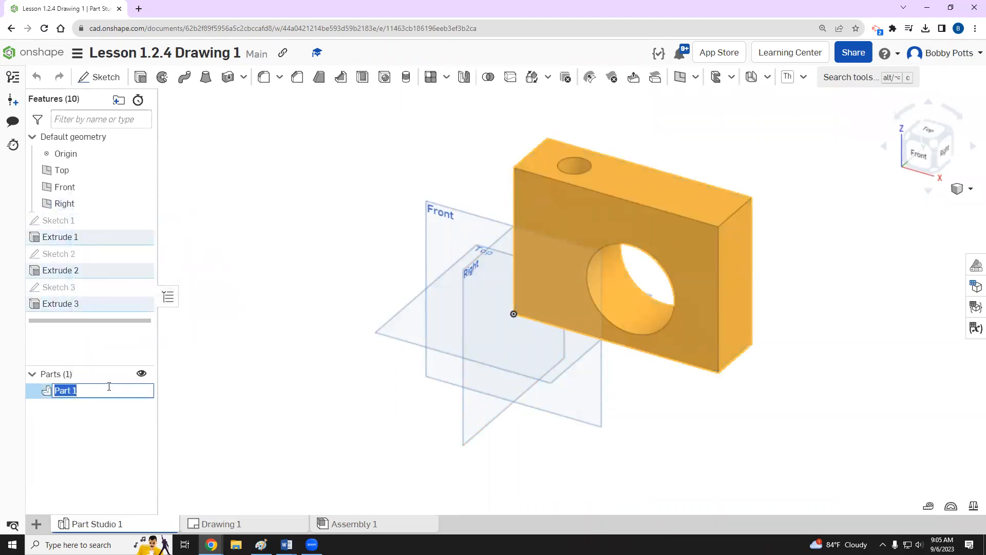
text(Drawing 1)
key(Return)
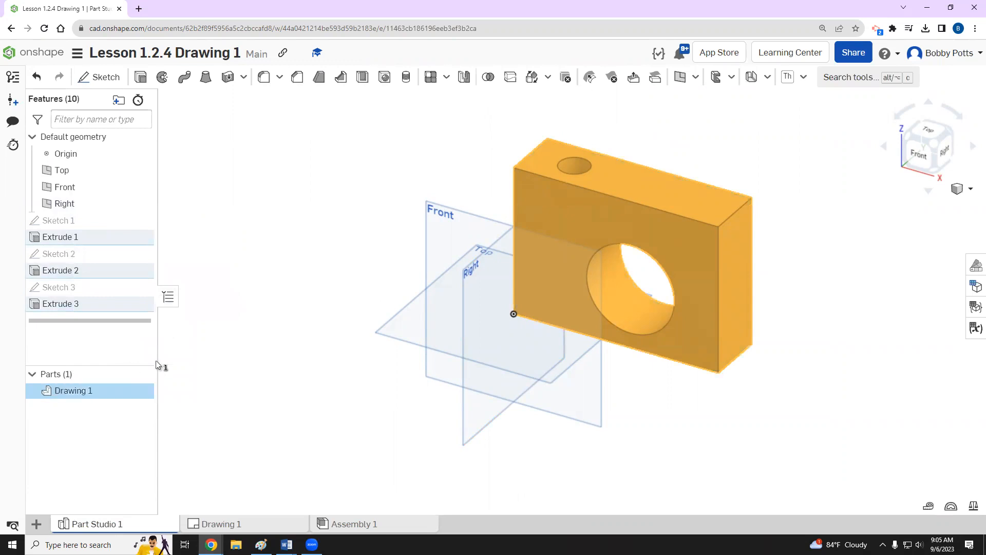
click(229, 524)
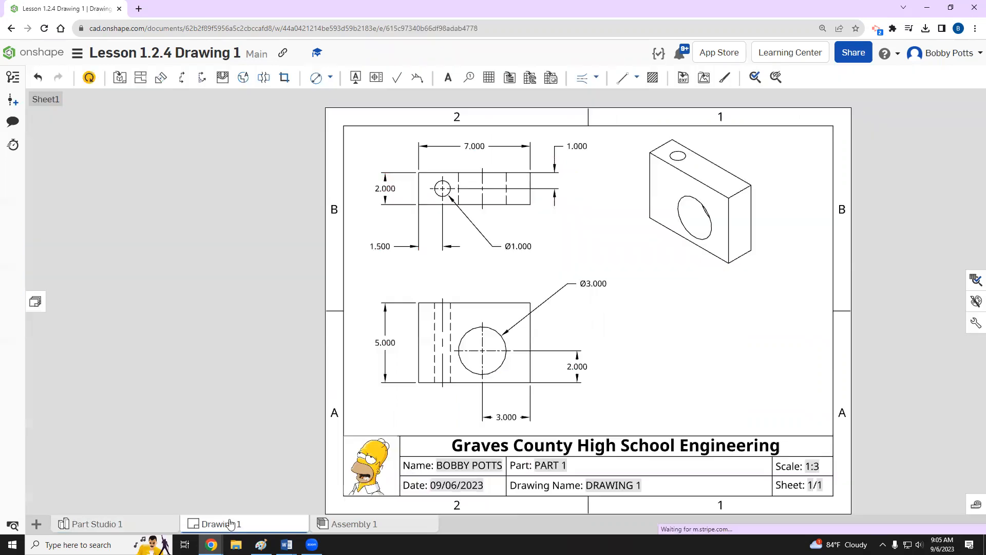
click(90, 79)
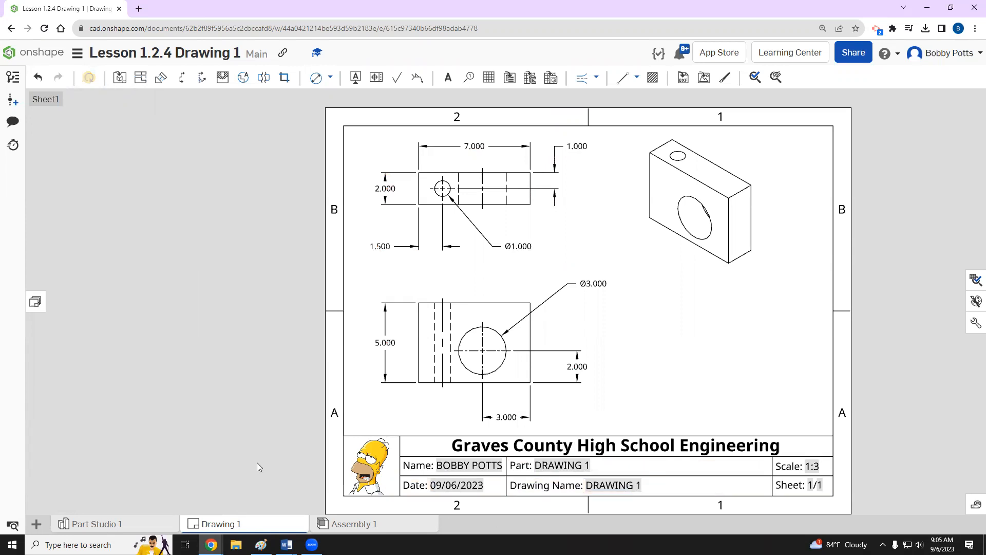
Rename the drawing itself as "MVD of Drawing 1"
right_click(242, 523)
click(230, 405)
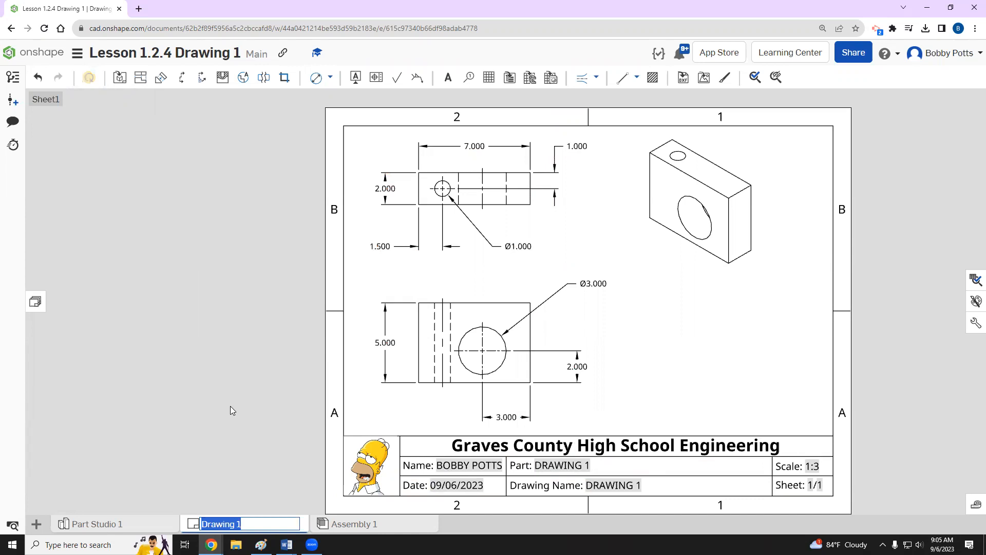
text(MVD)
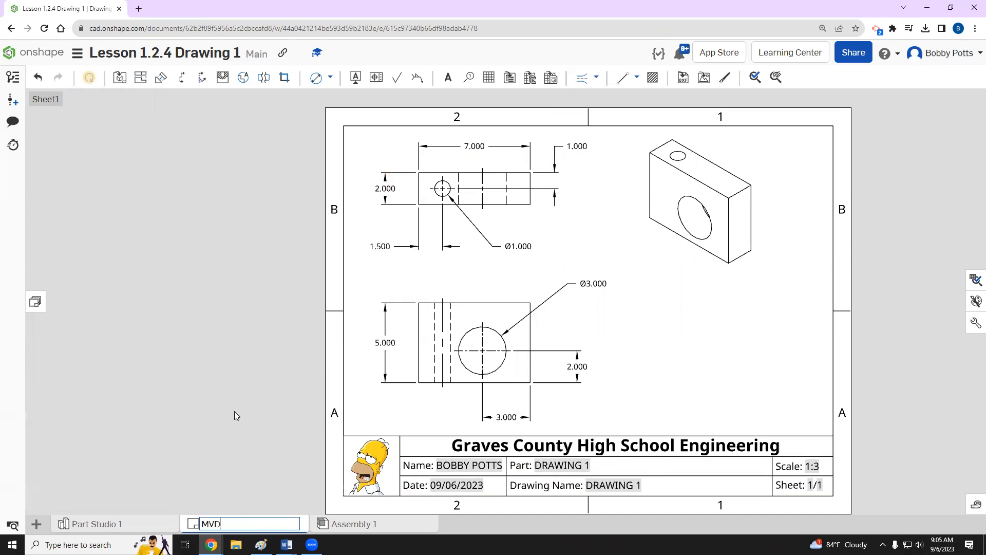
text( of Drawing 1)
key(Return)
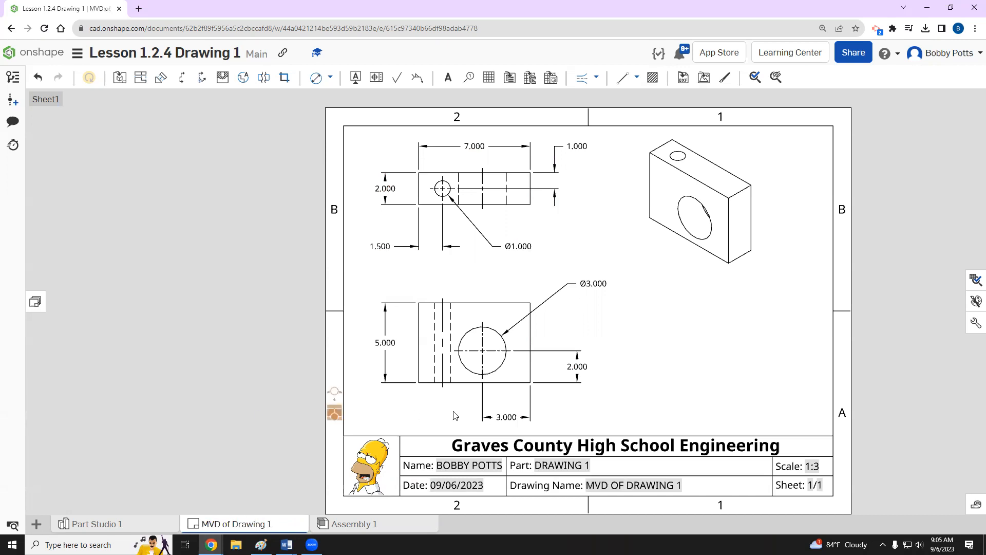